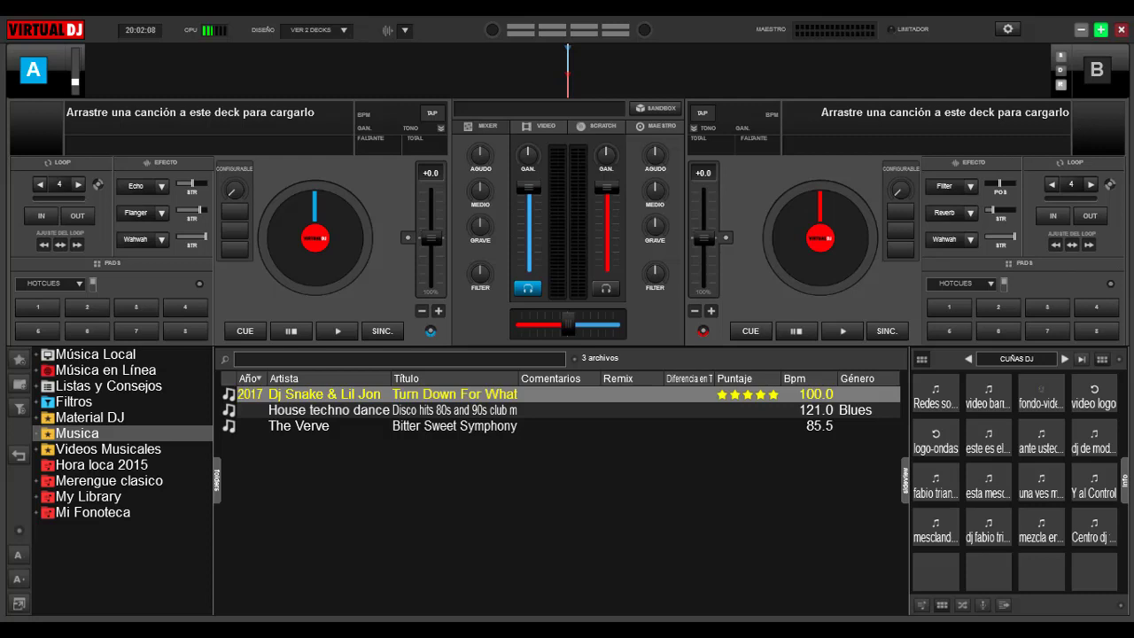
Step: Review the available pad pages and the full list of effects for deck A
click(77, 283)
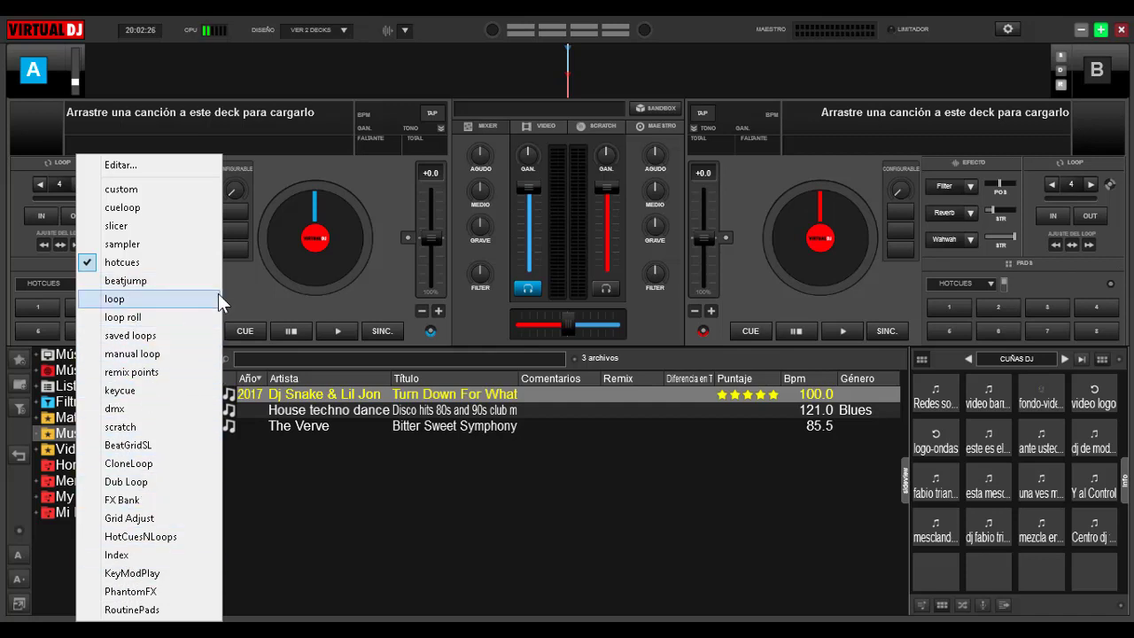
click(242, 294)
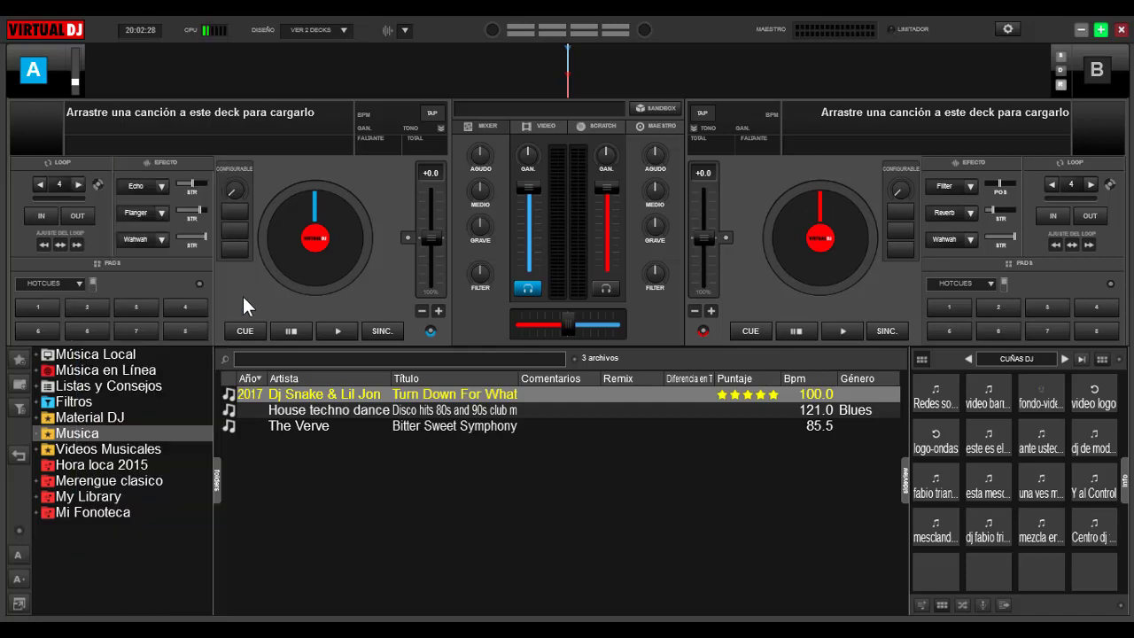
click(164, 186)
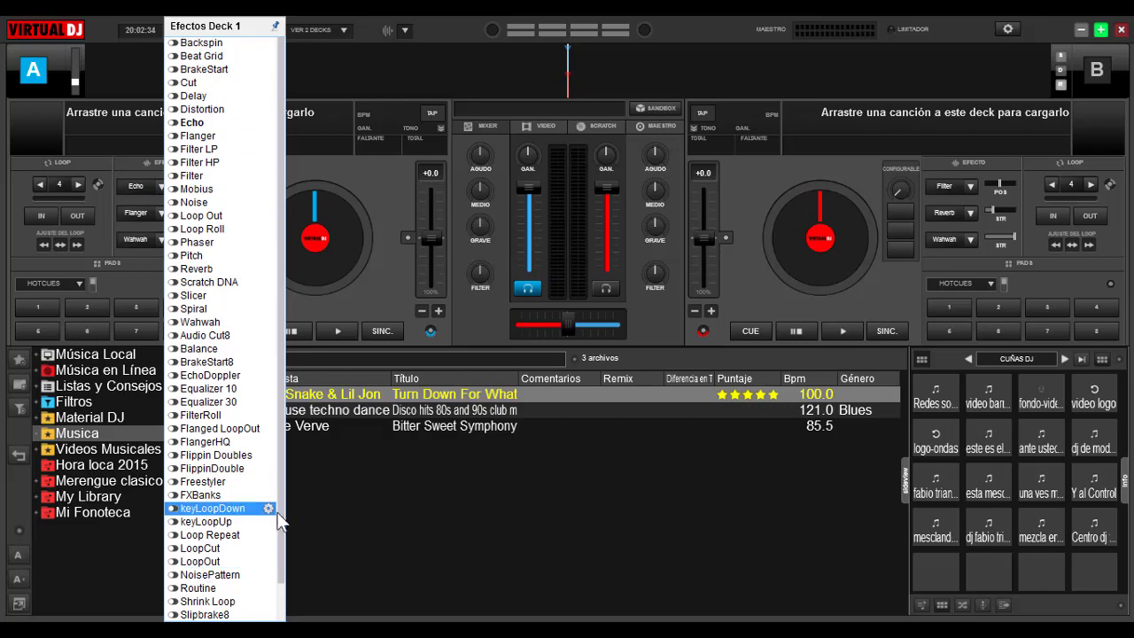
drag(281, 510, 286, 329)
drag(278, 534, 289, 361)
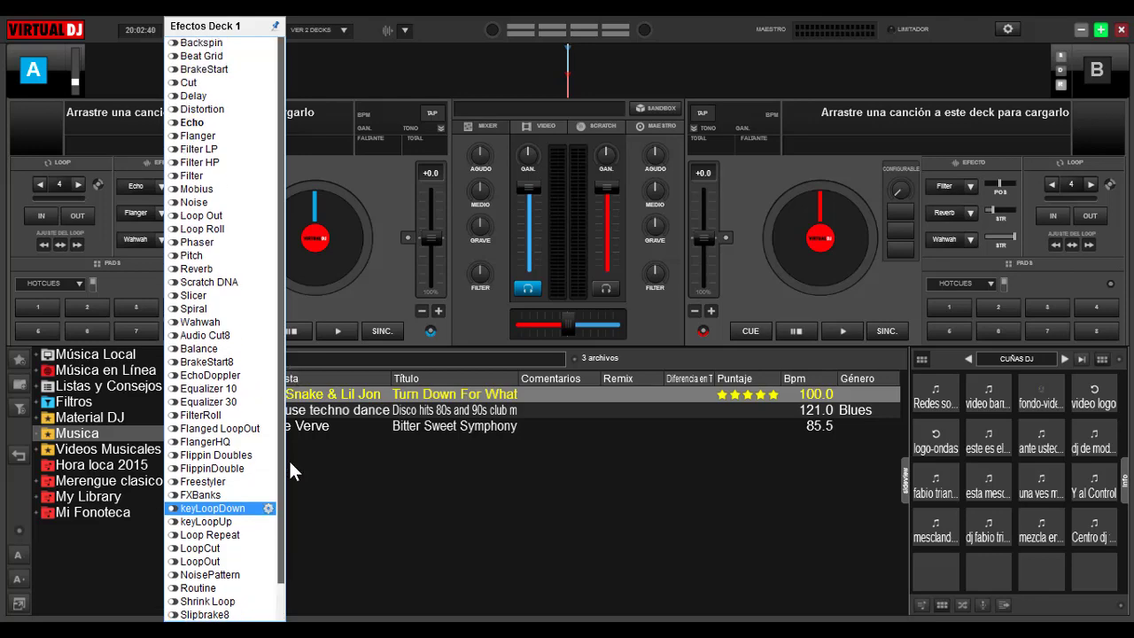
drag(284, 518, 285, 522)
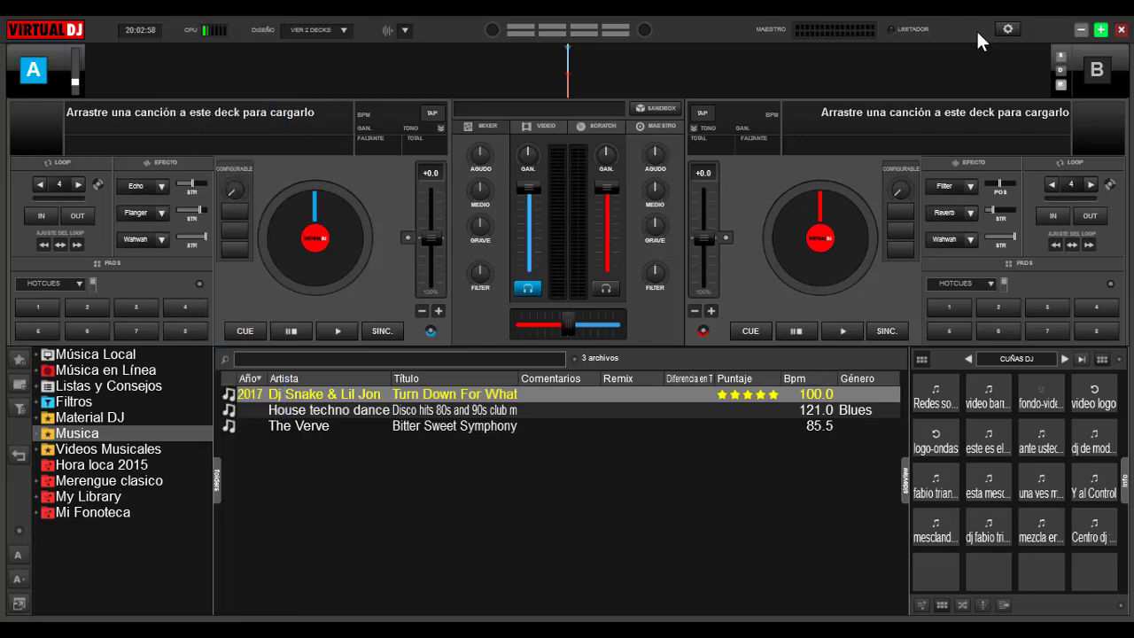
Step: Examine the audio configuration and the list of installed main skins with their previews in the settings
click(1006, 29)
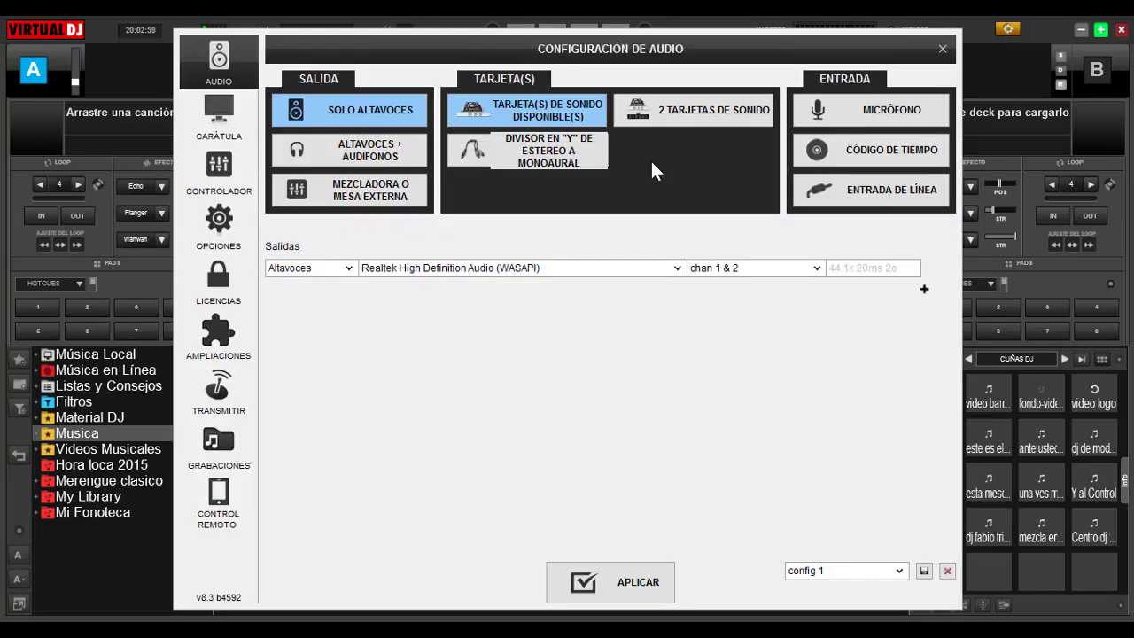
click(218, 122)
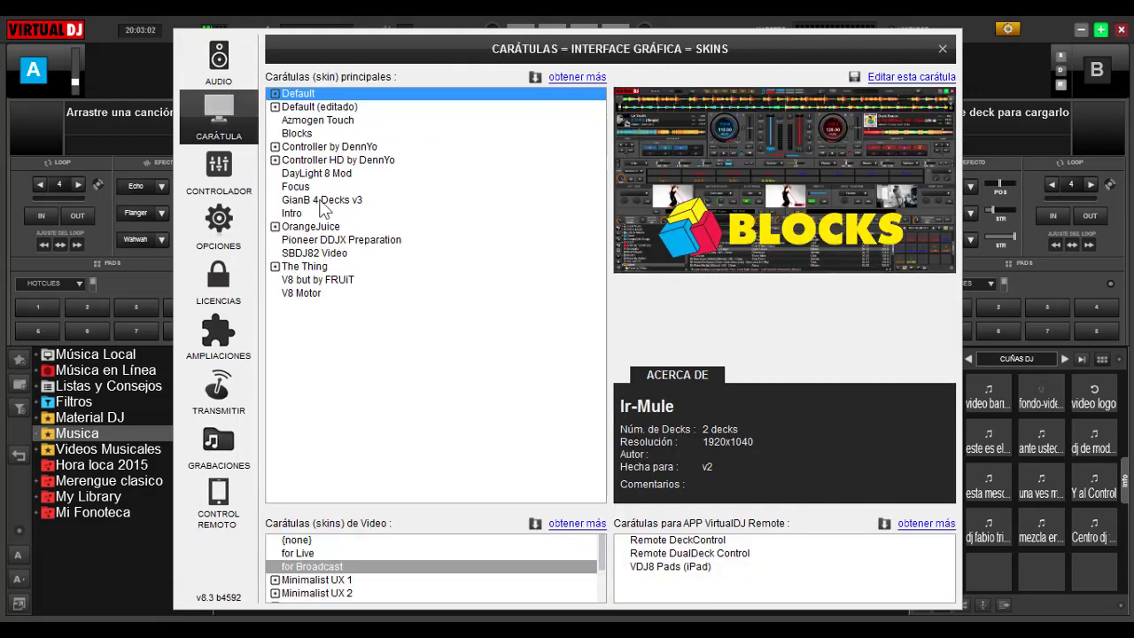
click(942, 49)
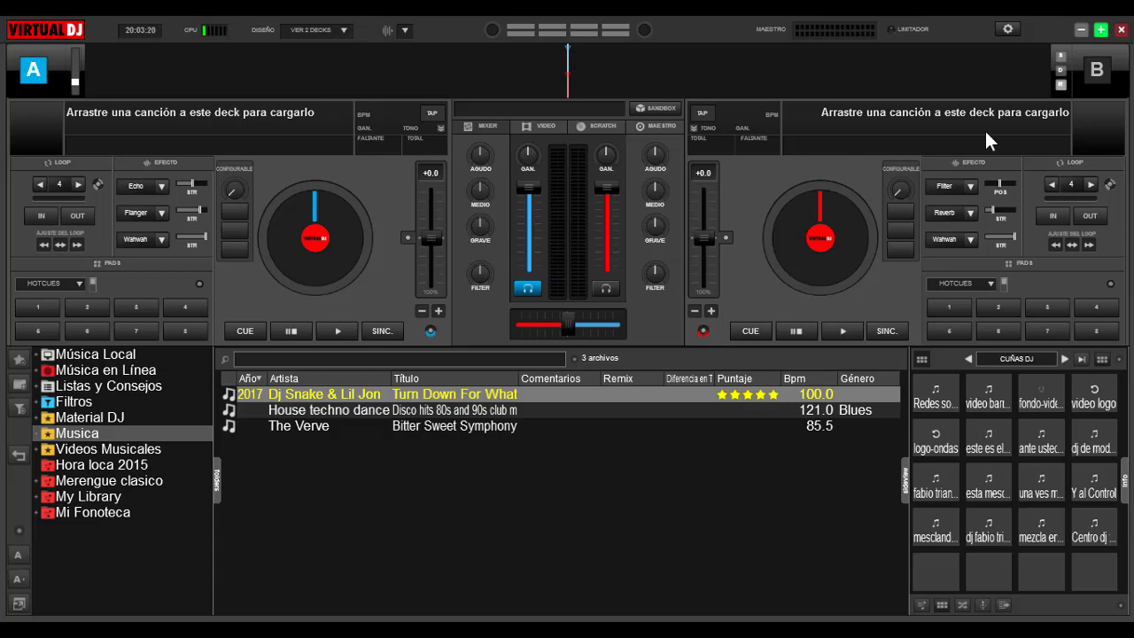
click(1010, 28)
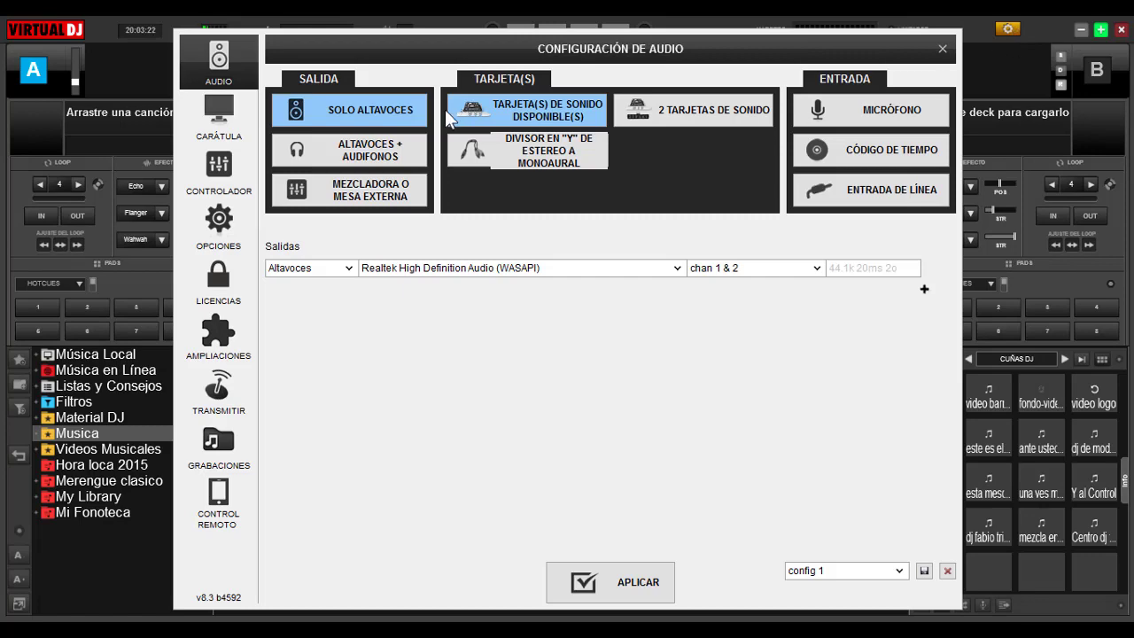
click(222, 120)
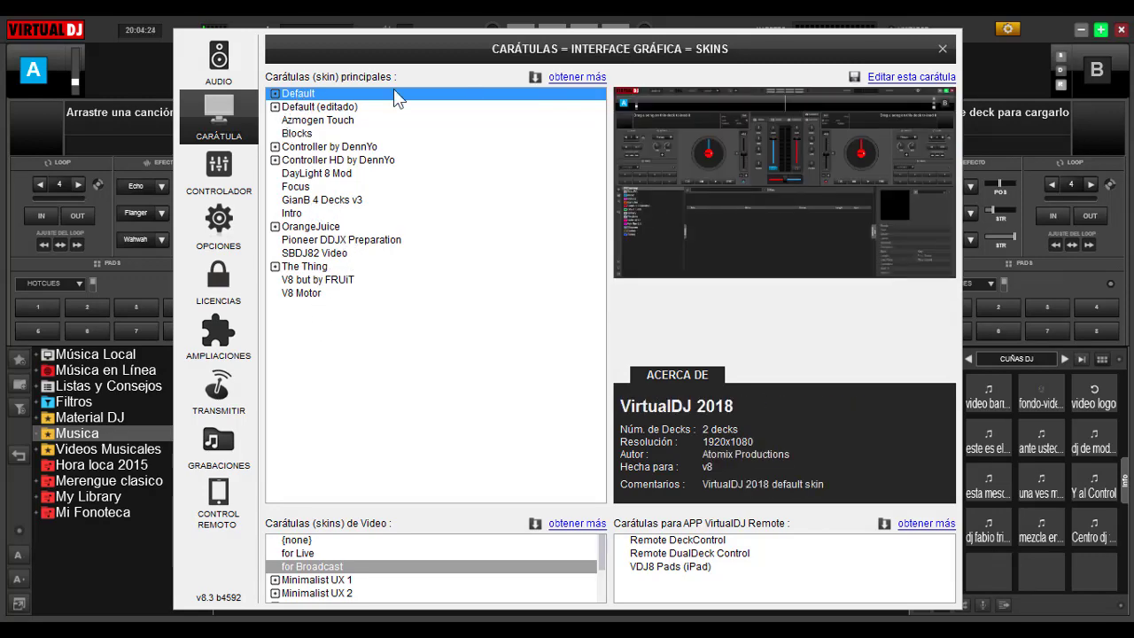
click(944, 50)
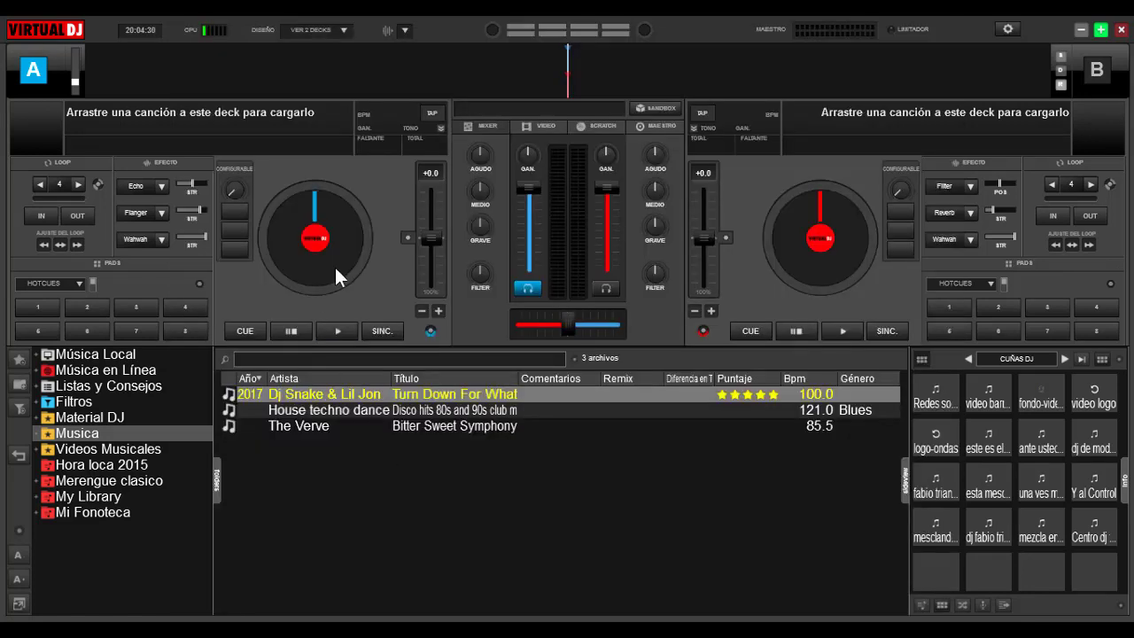
Step: Switch to File Explorer and inspect the video skin archives in the VideoSkins folder of Documents > VirtualDJ
click(1081, 29)
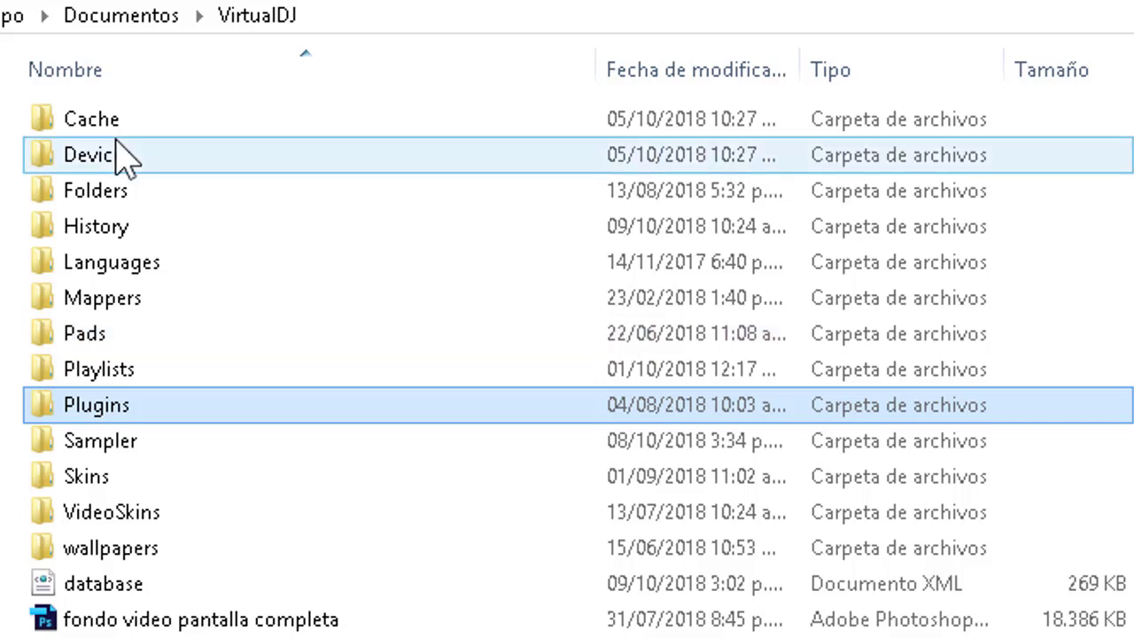
click(92, 124)
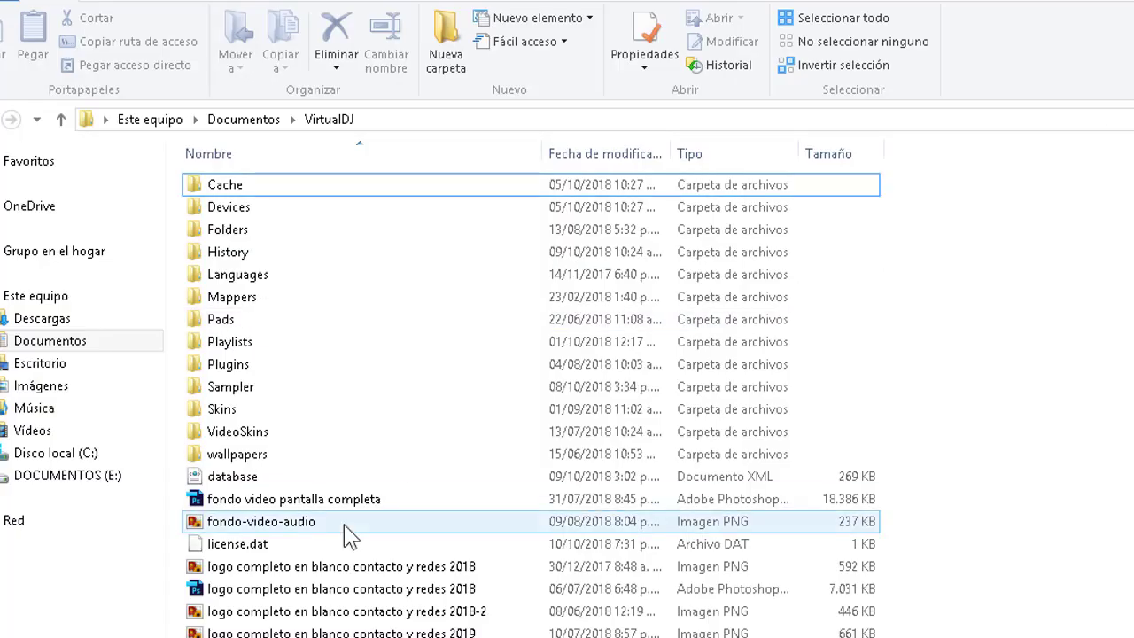
double_click(248, 433)
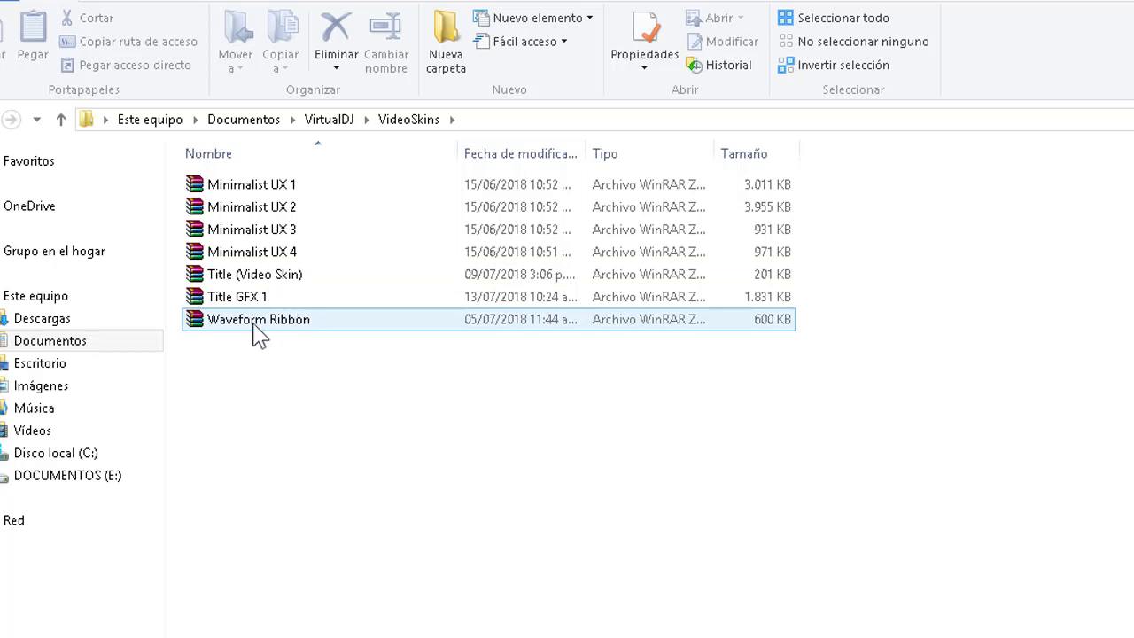
click(277, 326)
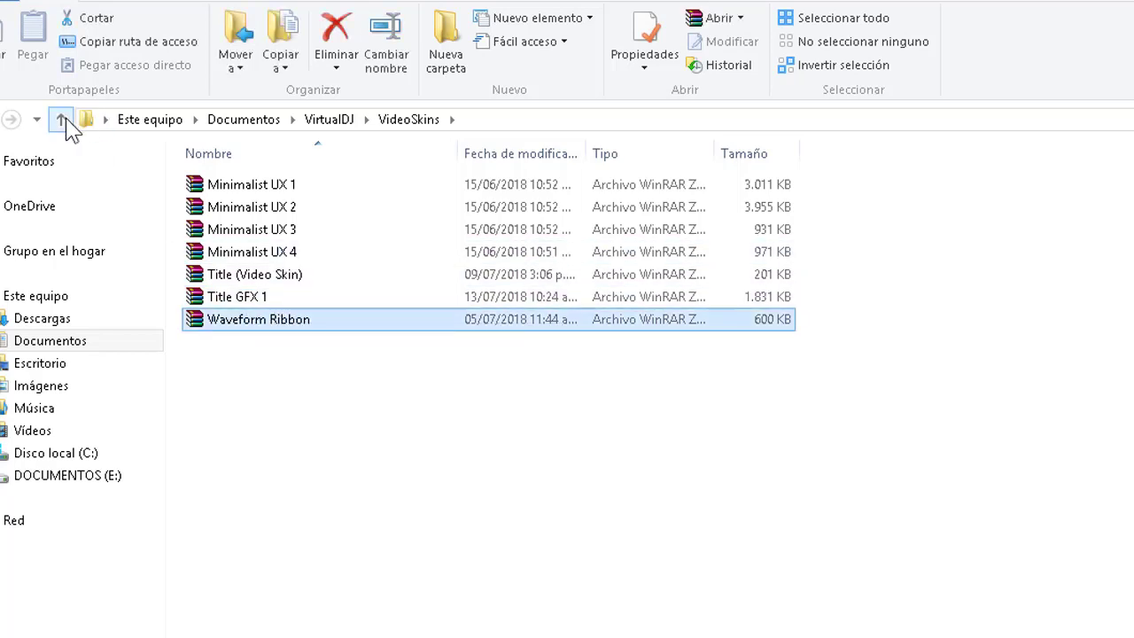
Step: Open the Skins folder inside Documents > VirtualDJ and compare it with the main skins listed in VirtualDJ's settings
click(61, 119)
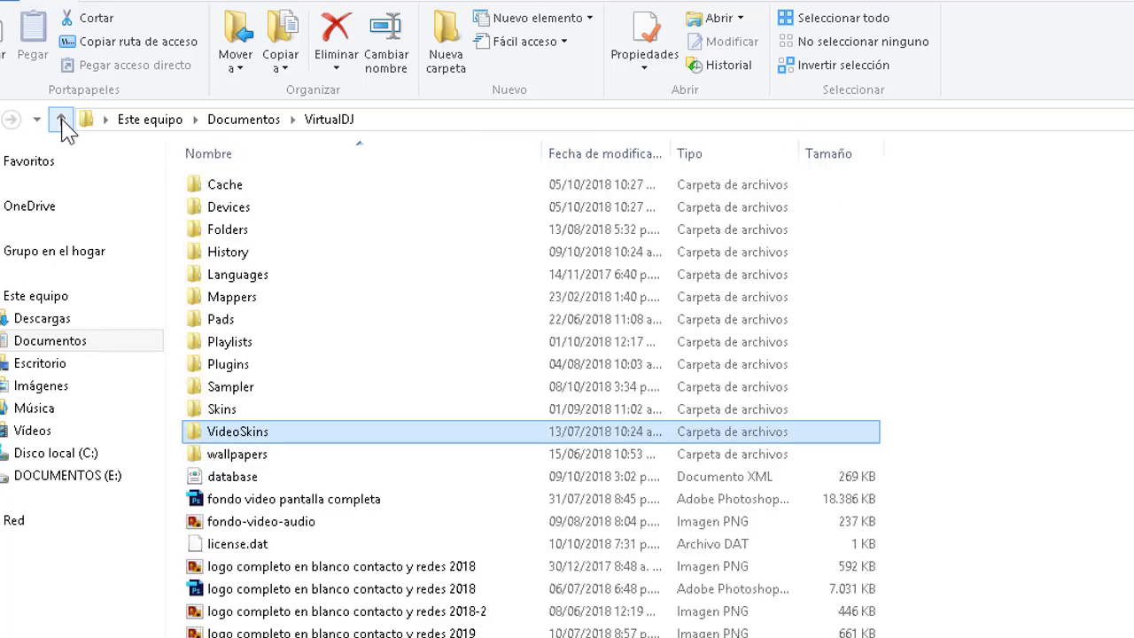
double_click(229, 410)
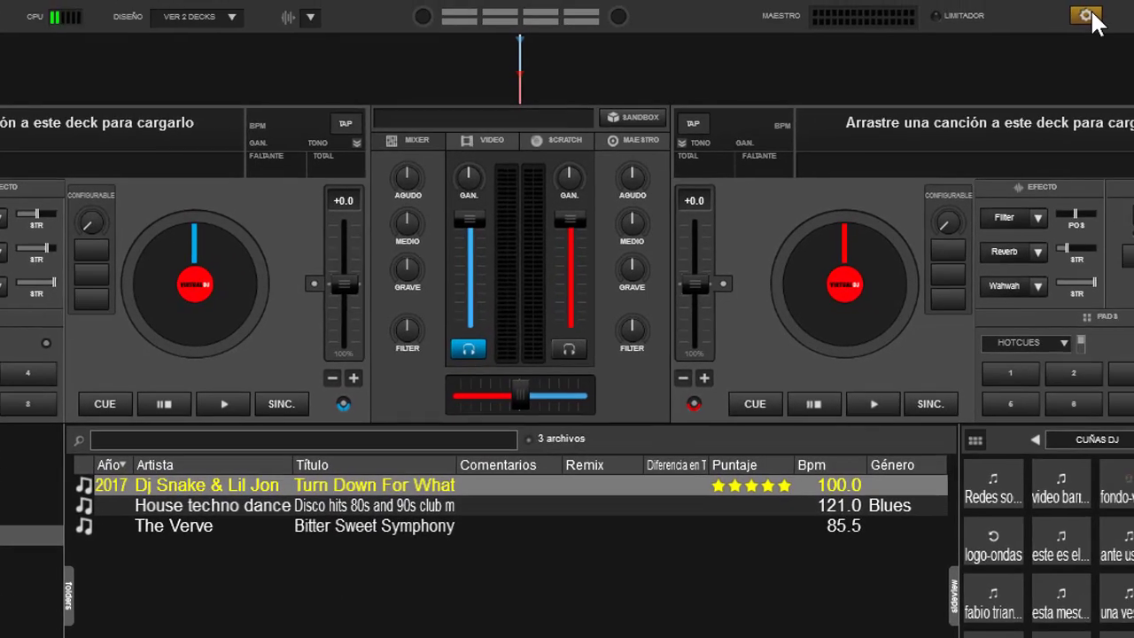
click(1082, 16)
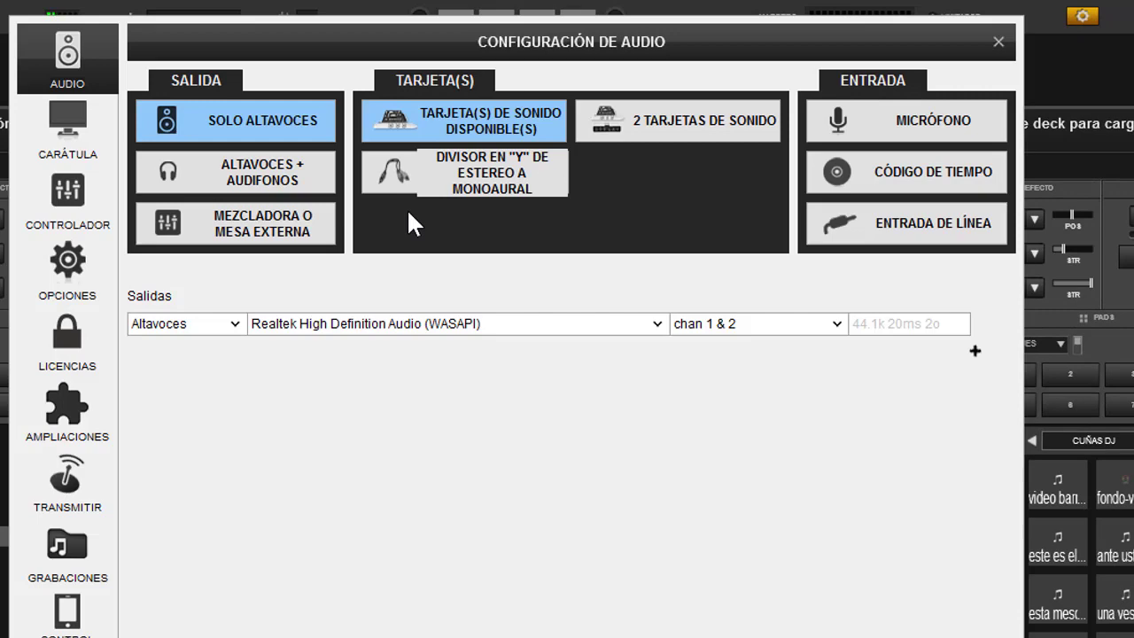
click(71, 127)
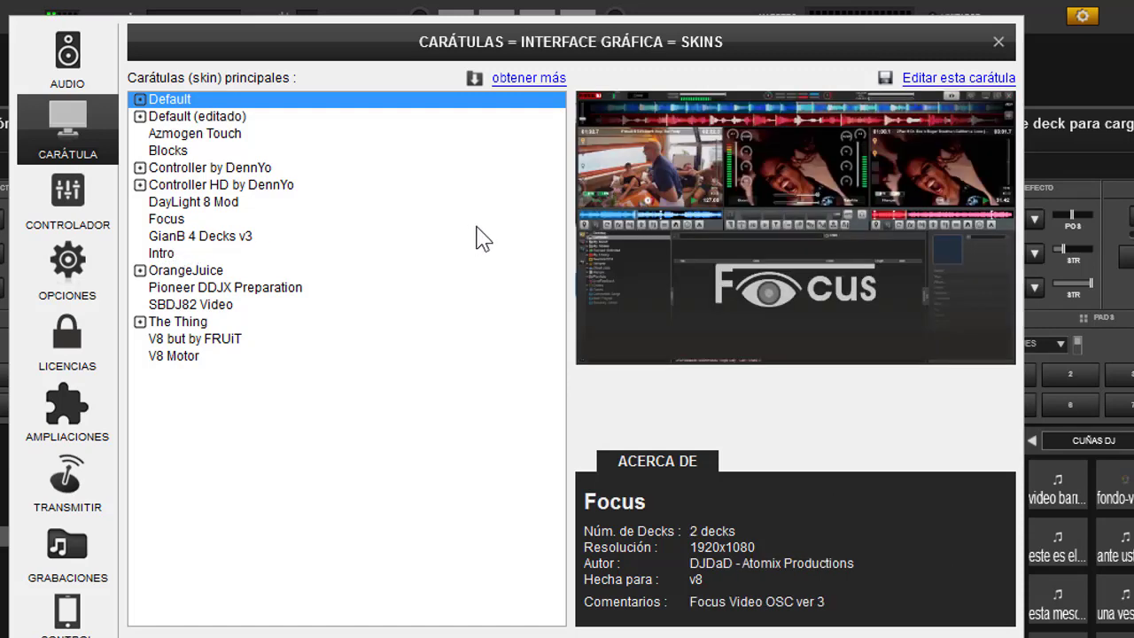
click(998, 44)
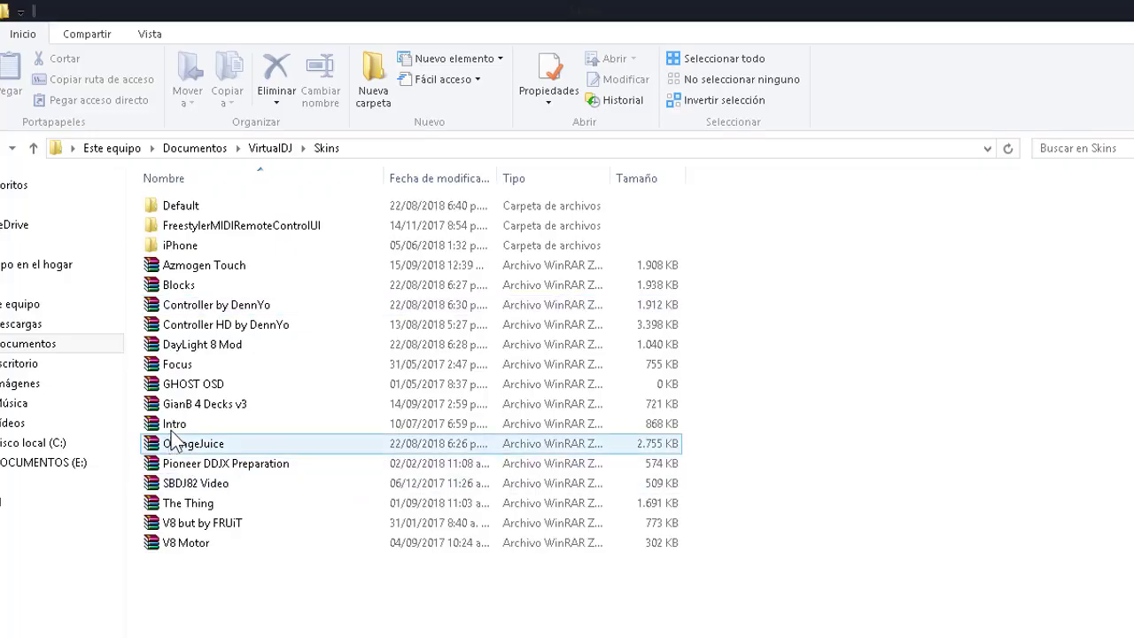
Step: Delete the GianB 4 Decks v3 archive from the Skins folder
click(230, 407)
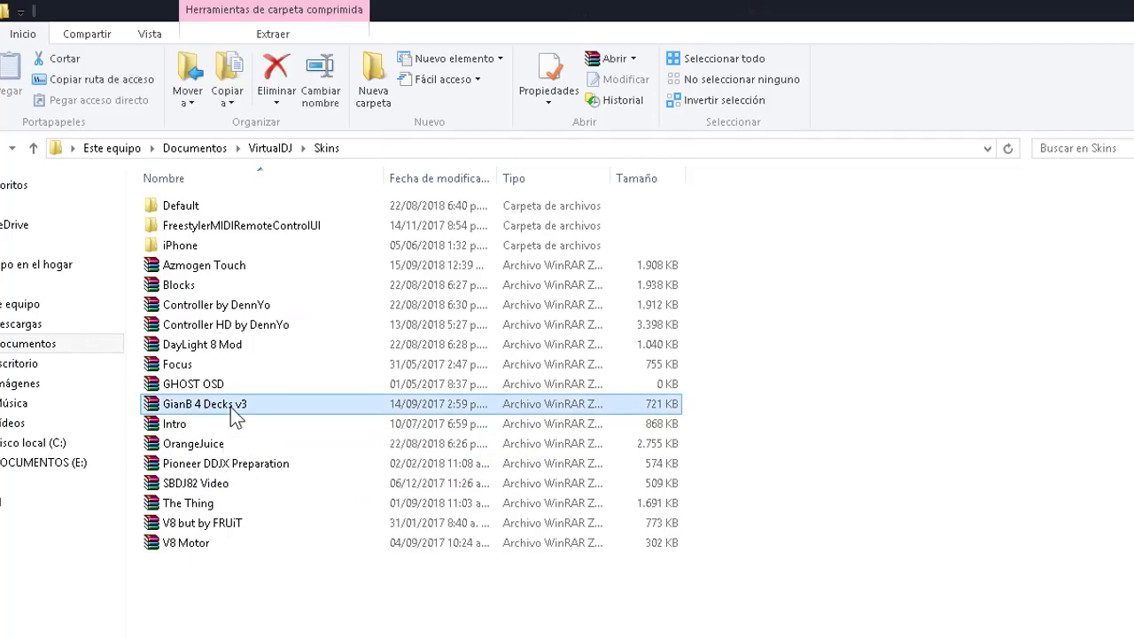
key(Delete)
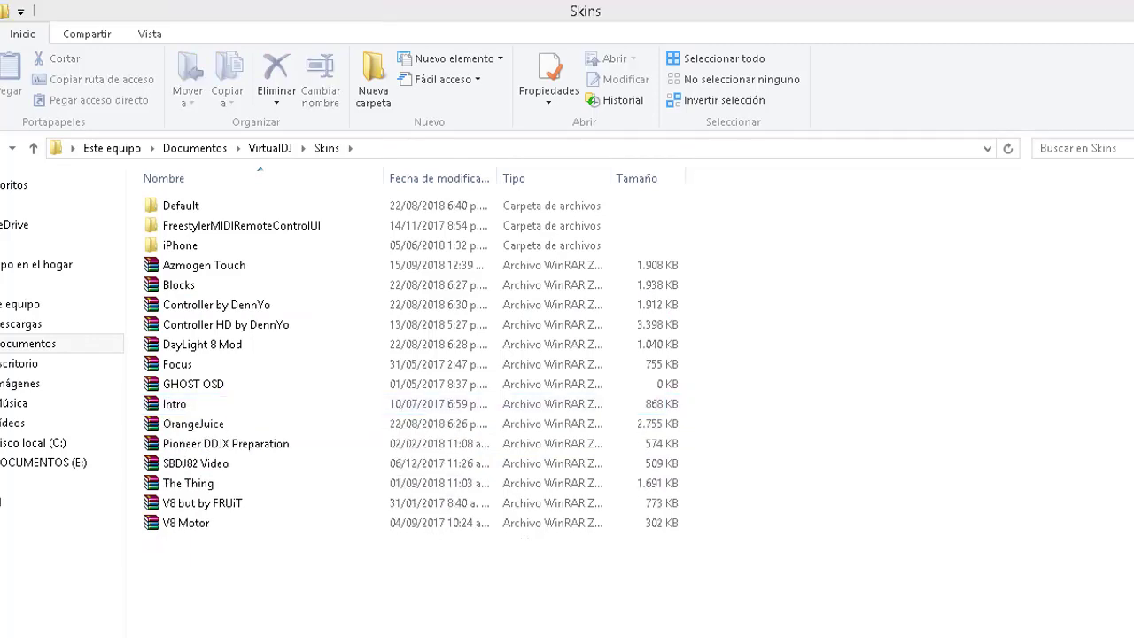
Step: Switch to VirtualDJ and check its settings for which main skins remain after the deletion
key(alt+Tab)
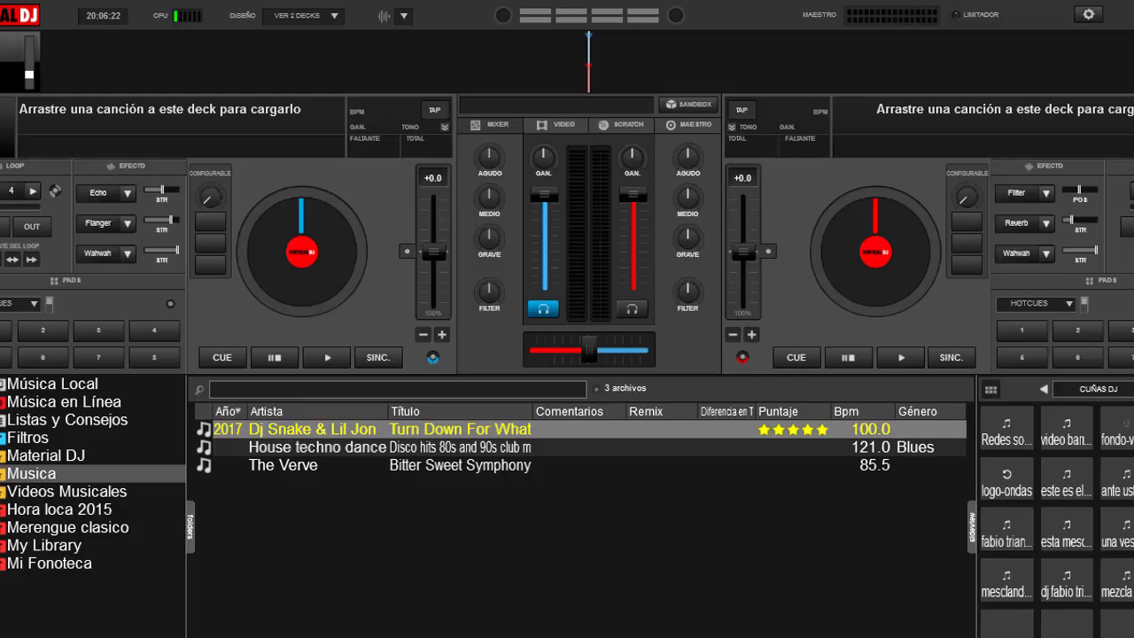
click(1088, 15)
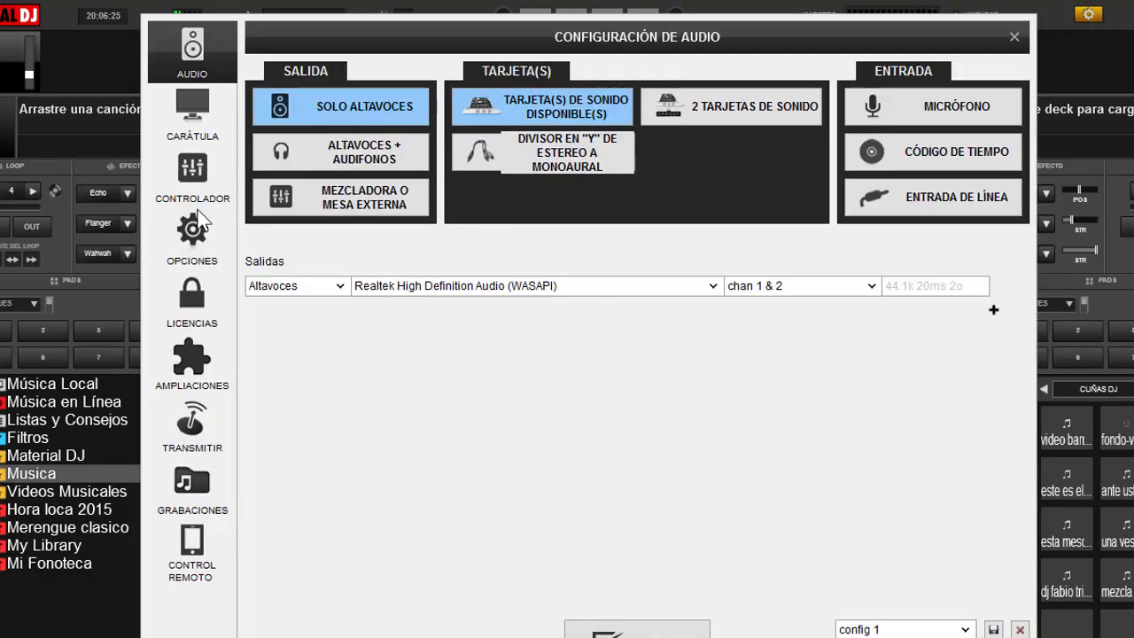
click(193, 117)
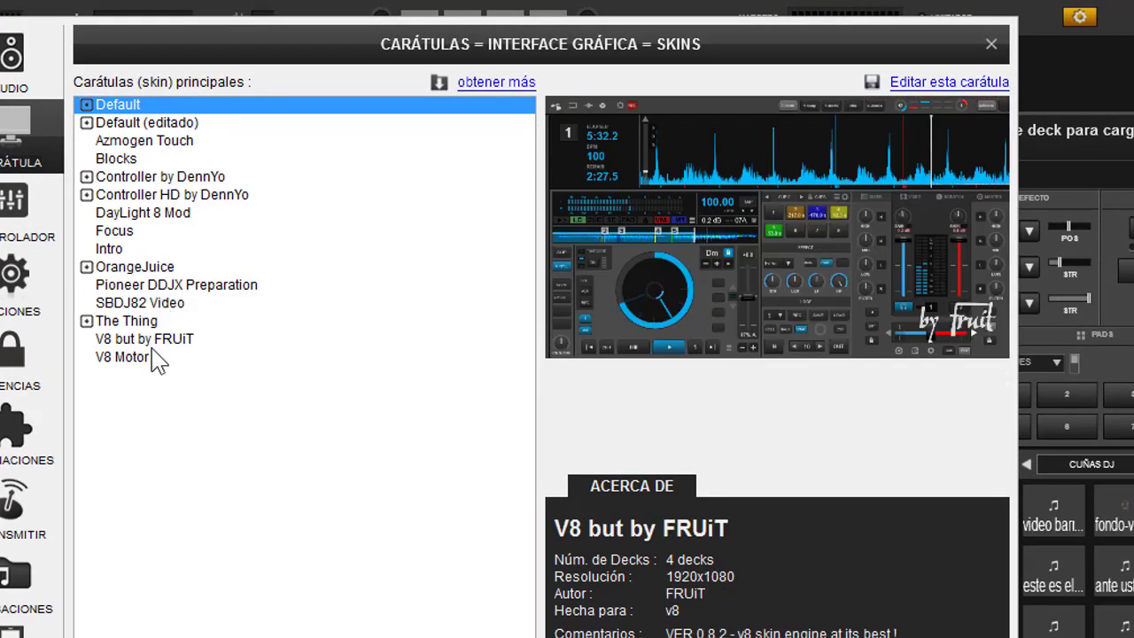
click(990, 46)
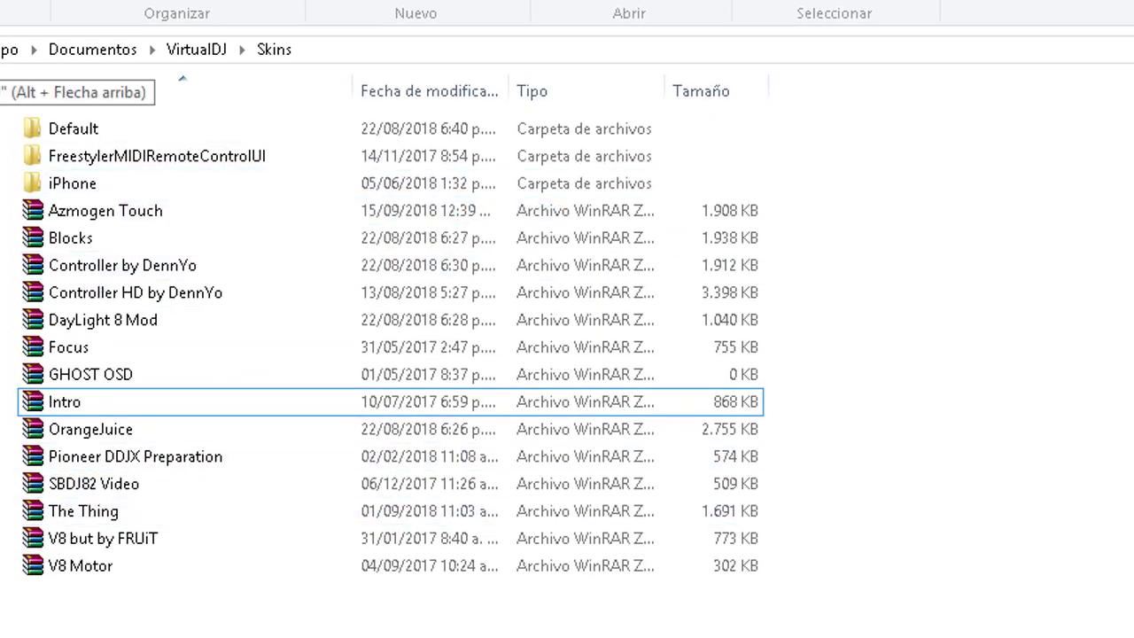
Step: Return to the VirtualDJ documents folder in File Explorer and look through the contents of the Sampler folder
key(alt+Up)
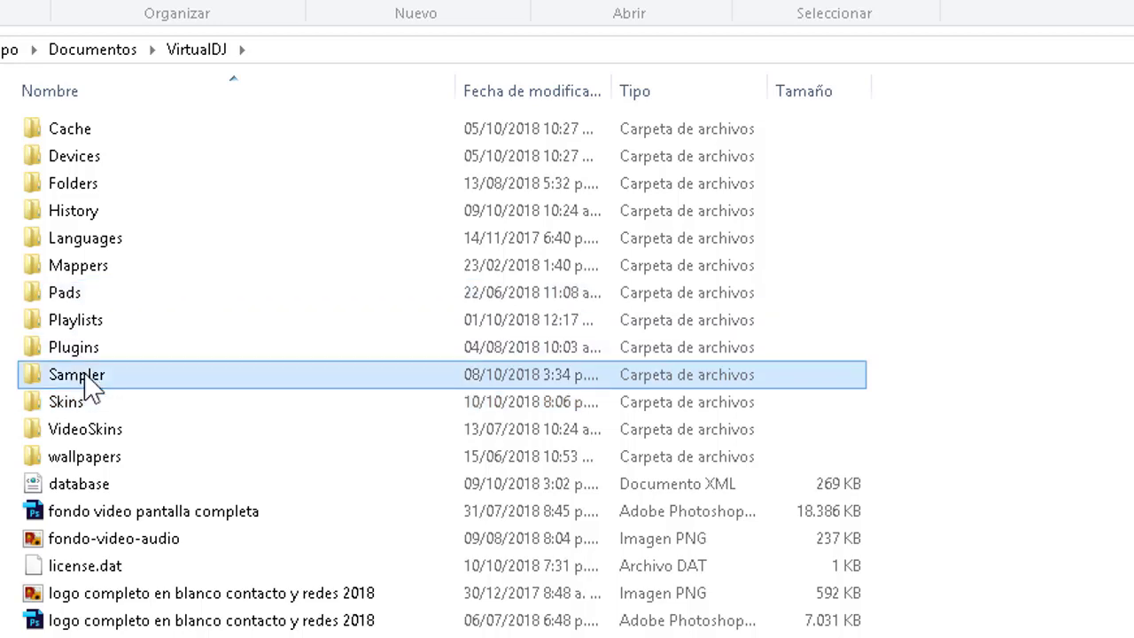
double_click(86, 386)
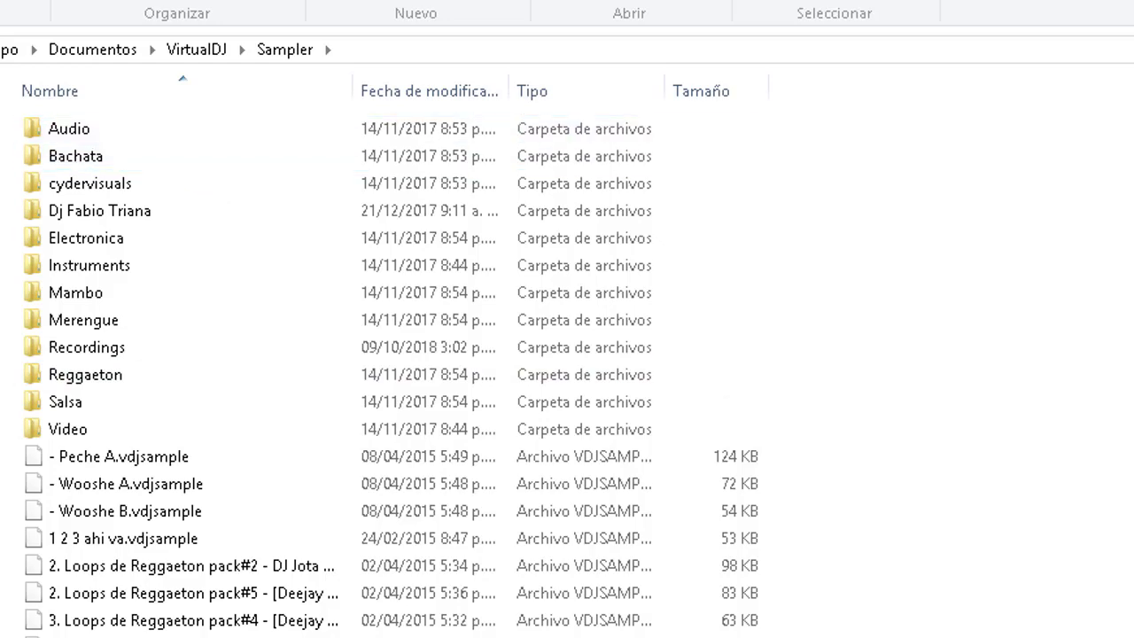
scroll(390, 372, down, 15)
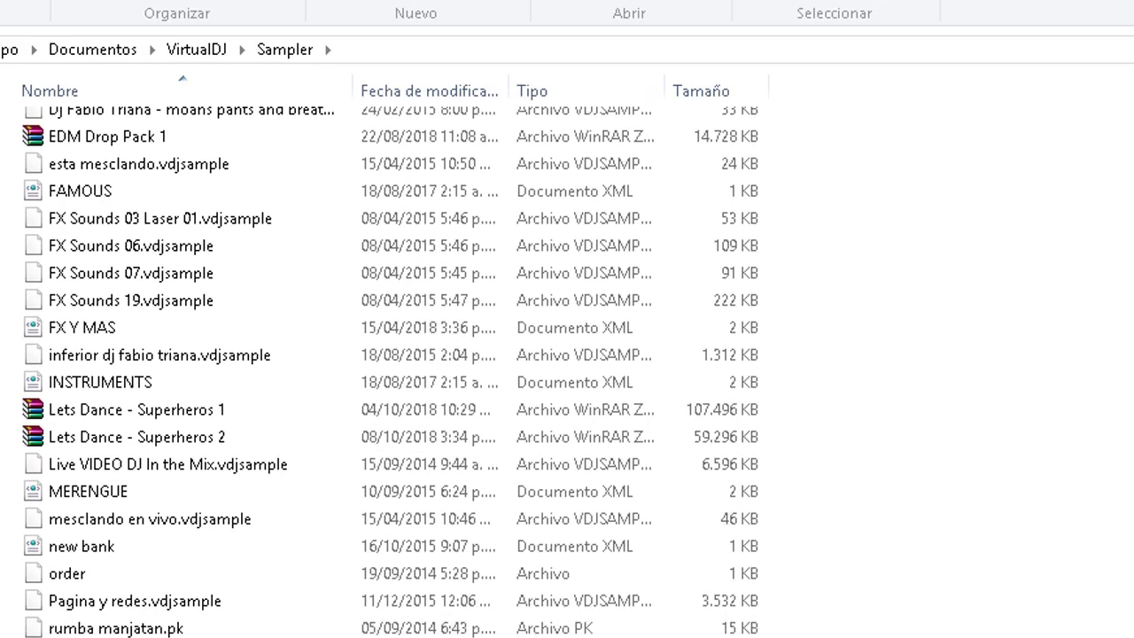
scroll(390, 372, up, 15)
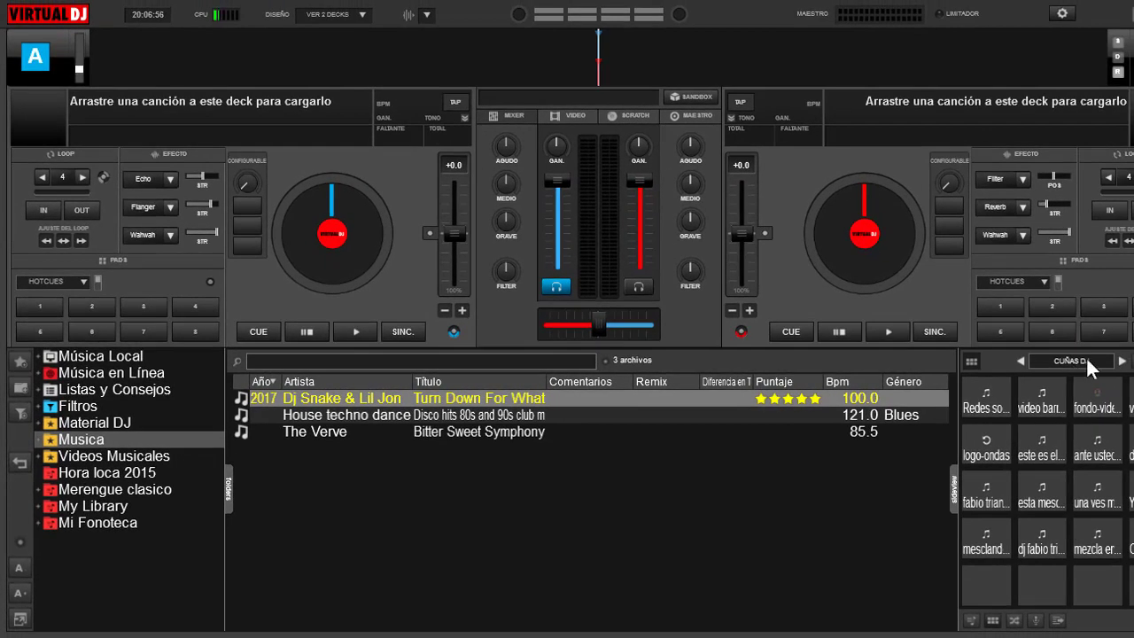
Step: Switch to VirtualDJ, review the available sampler banks and browse the Sampler folder under Listas y Consejos
click(1085, 360)
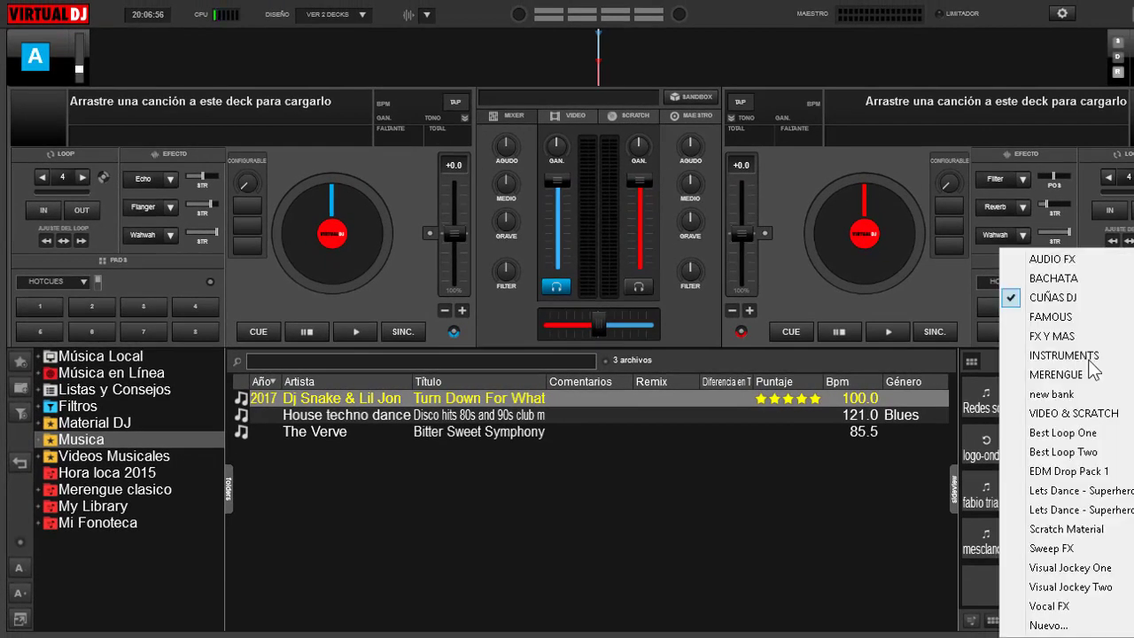
click(616, 548)
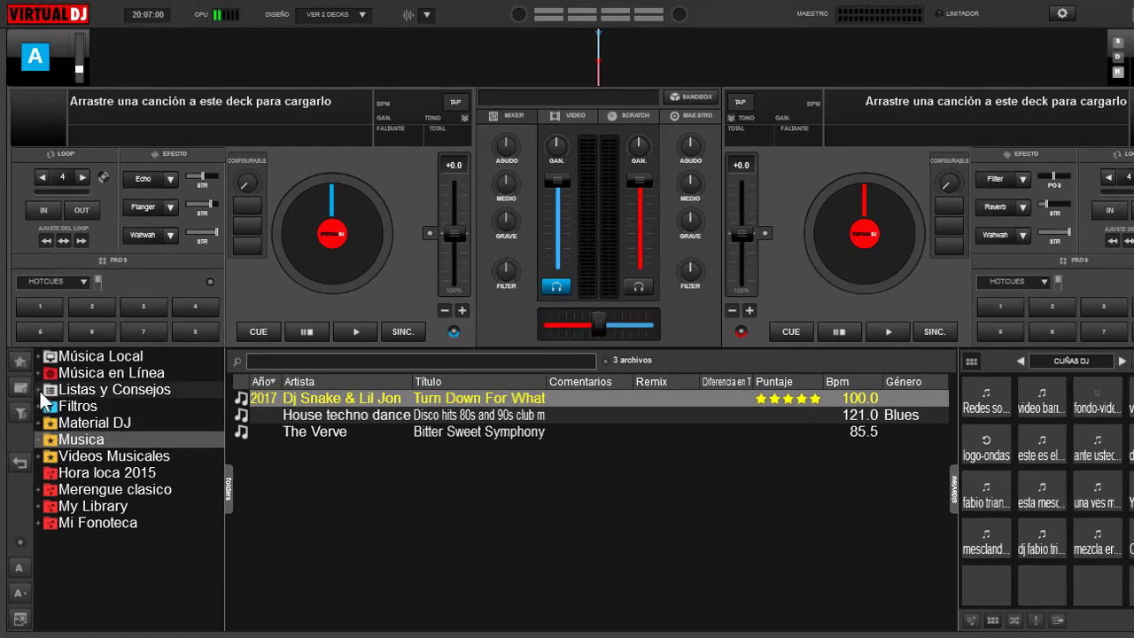
click(39, 389)
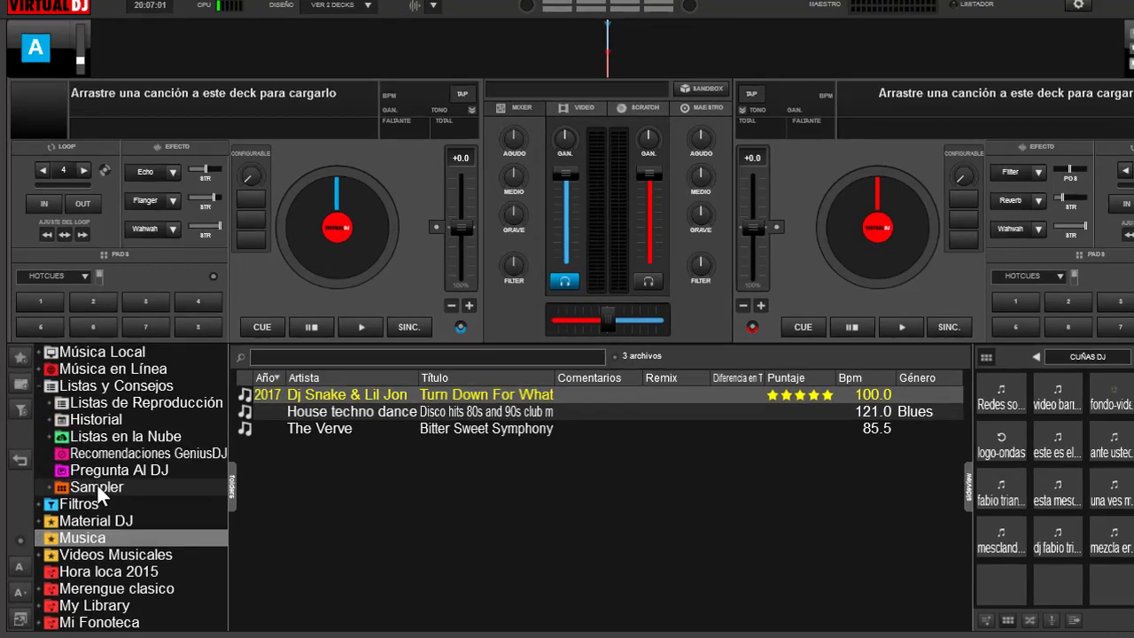
click(93, 485)
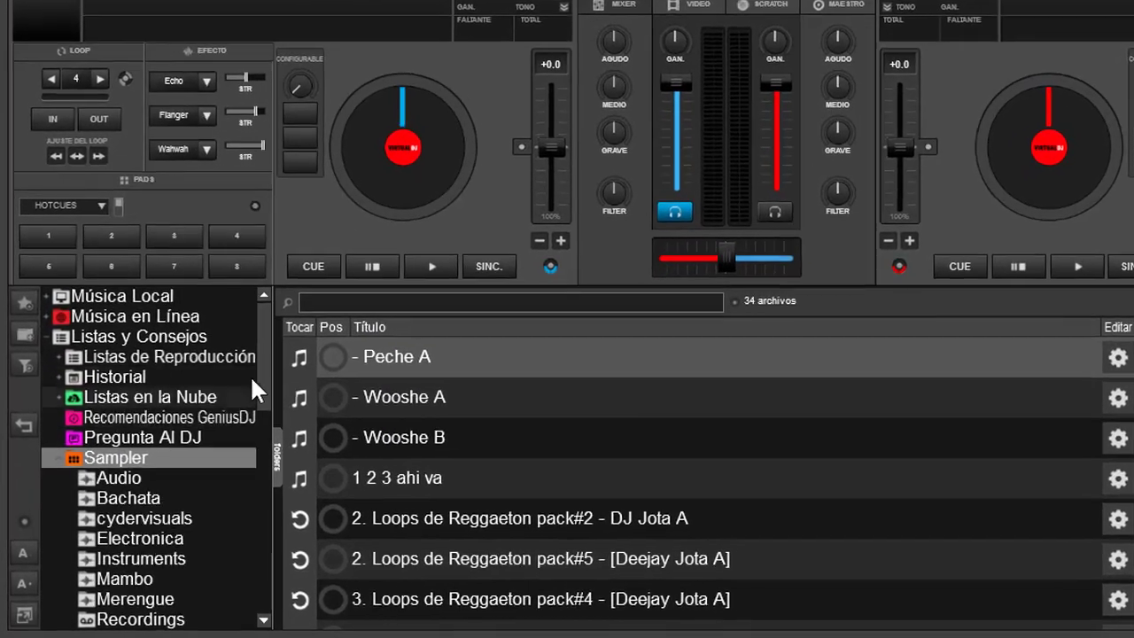
drag(268, 375, 275, 461)
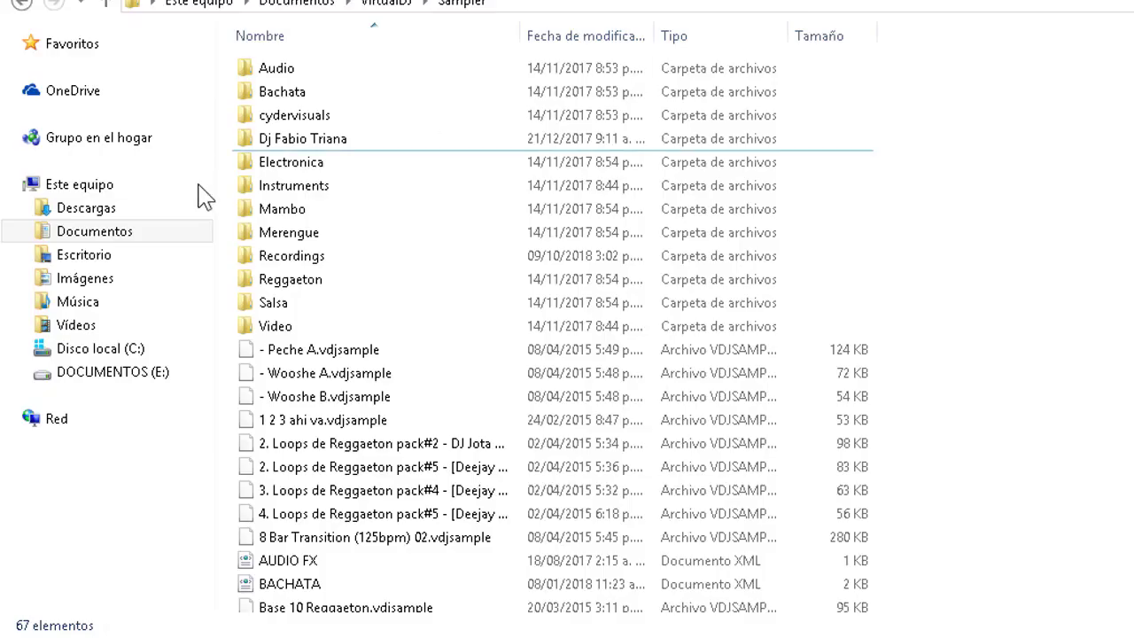
Step: Go back to the VirtualDJ documents folder and look through the shader files in Plugins > Visualisations
click(102, 3)
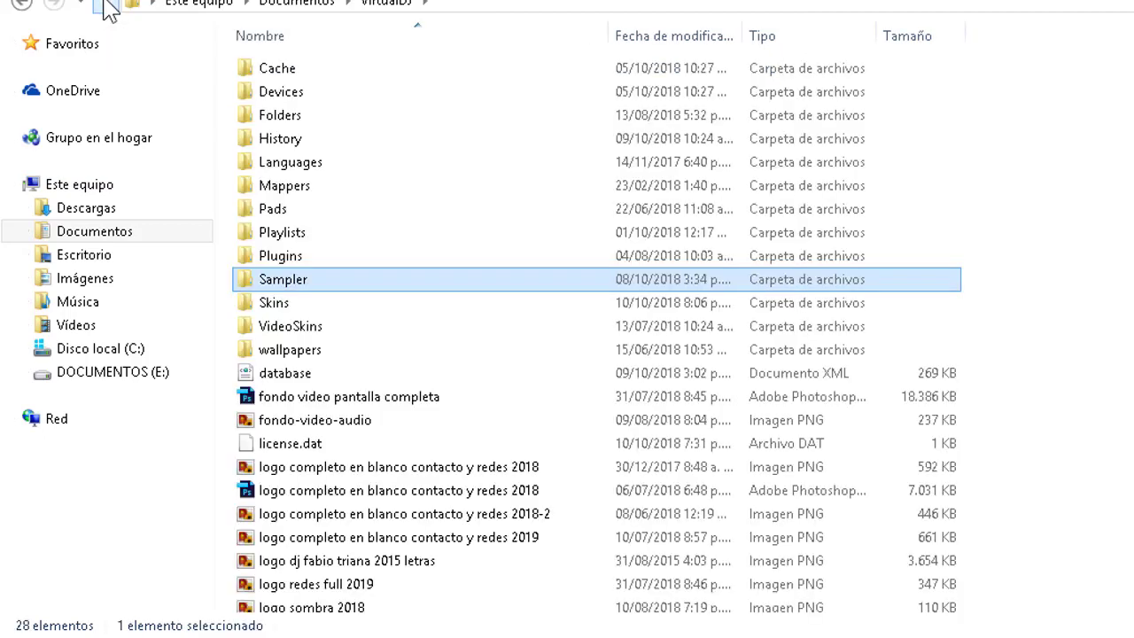
double_click(279, 256)
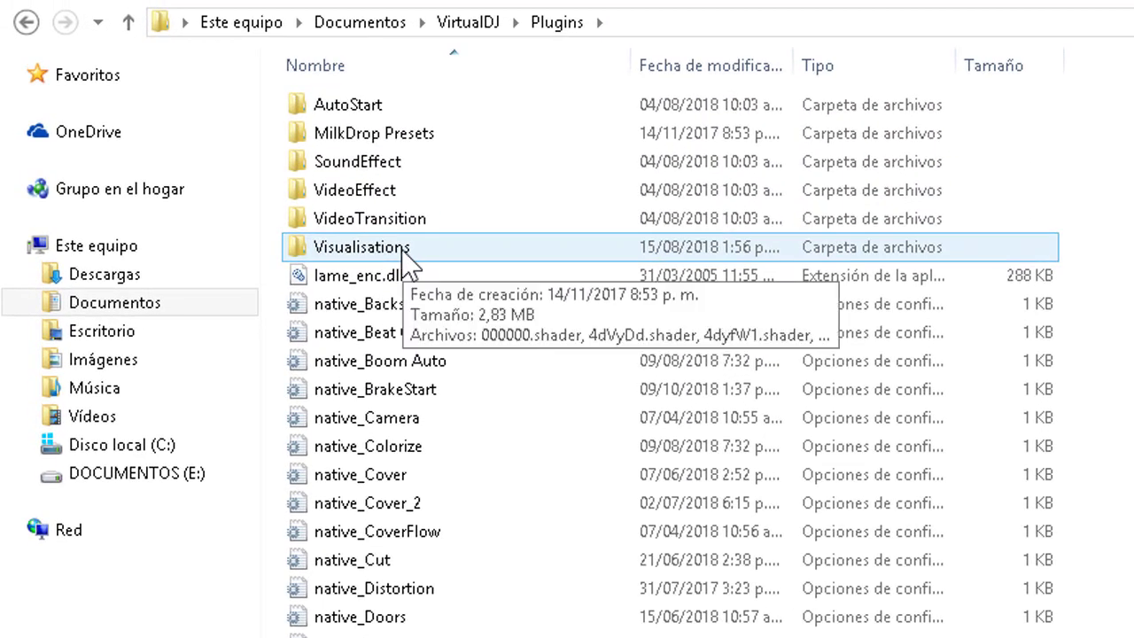
double_click(406, 257)
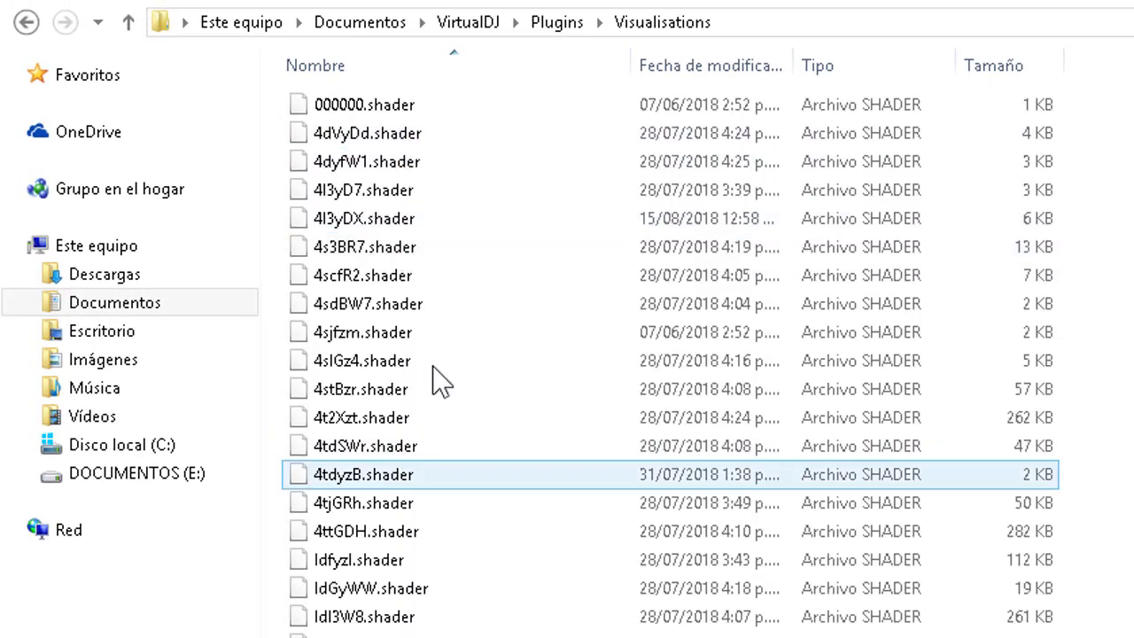
click(361, 249)
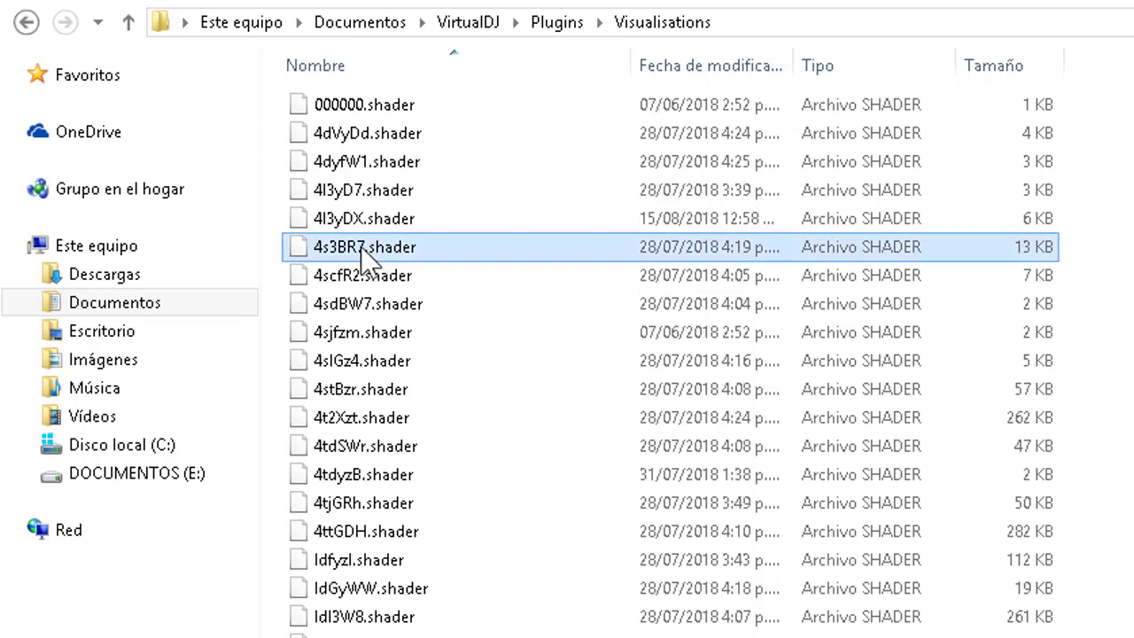
Step: Return to the Plugins folder and look through the contents of its VideoTransition and VideoEffect subfolders
click(132, 27)
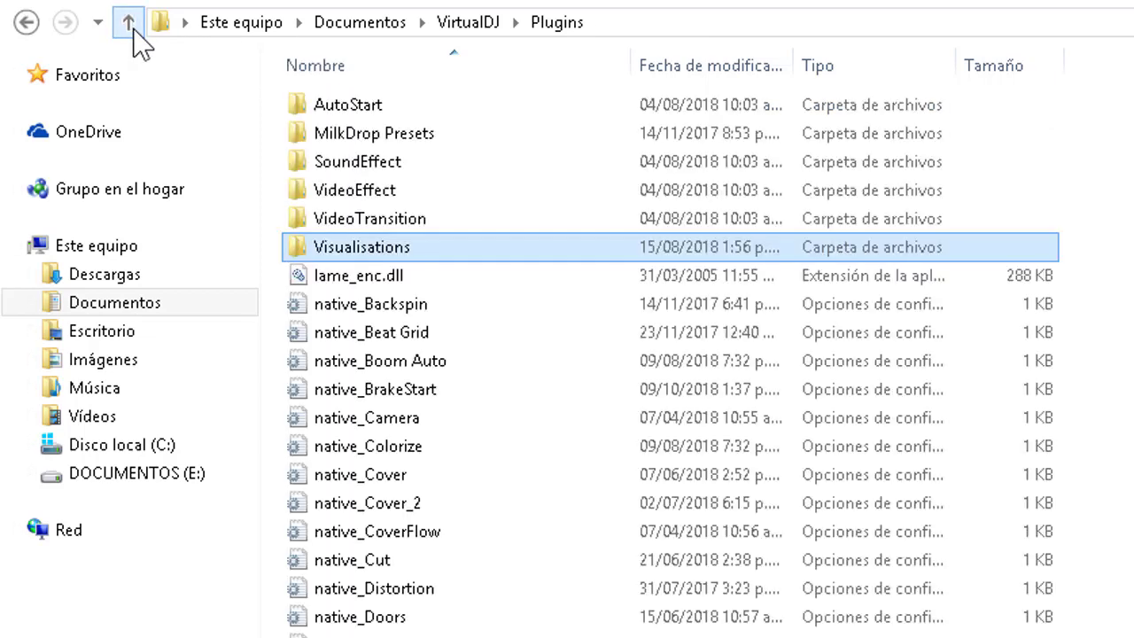
double_click(424, 220)
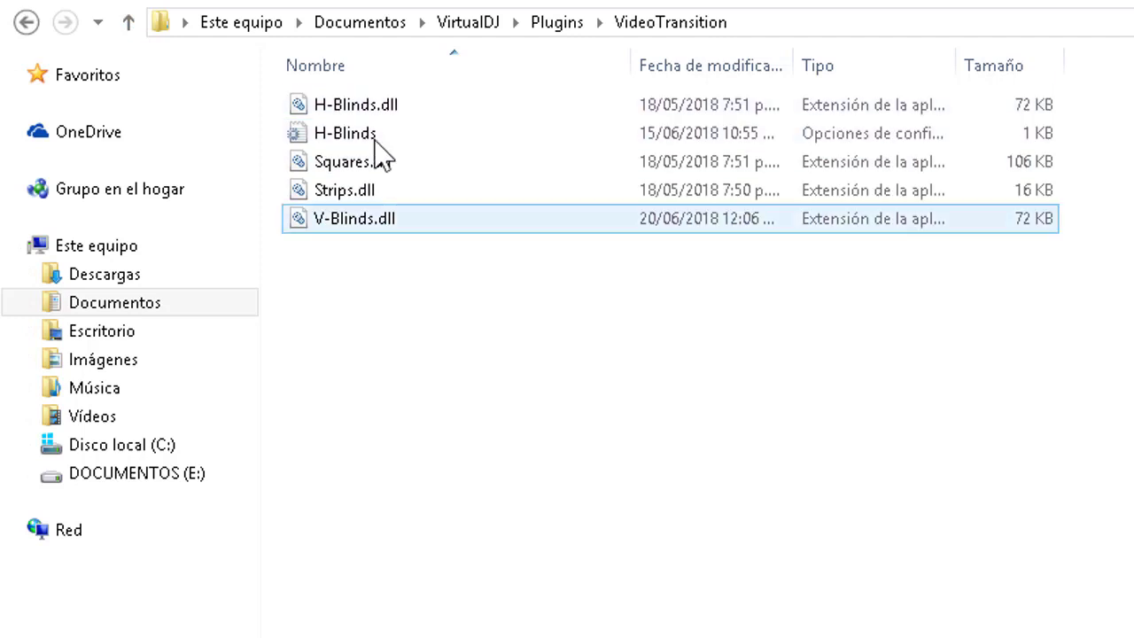
click(130, 19)
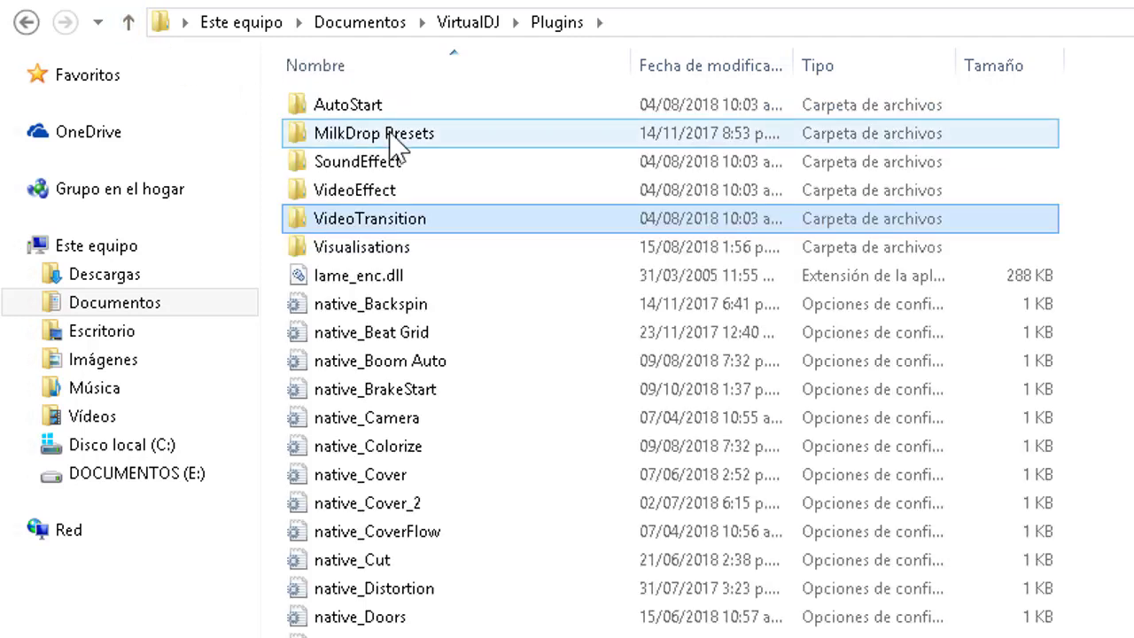
double_click(384, 189)
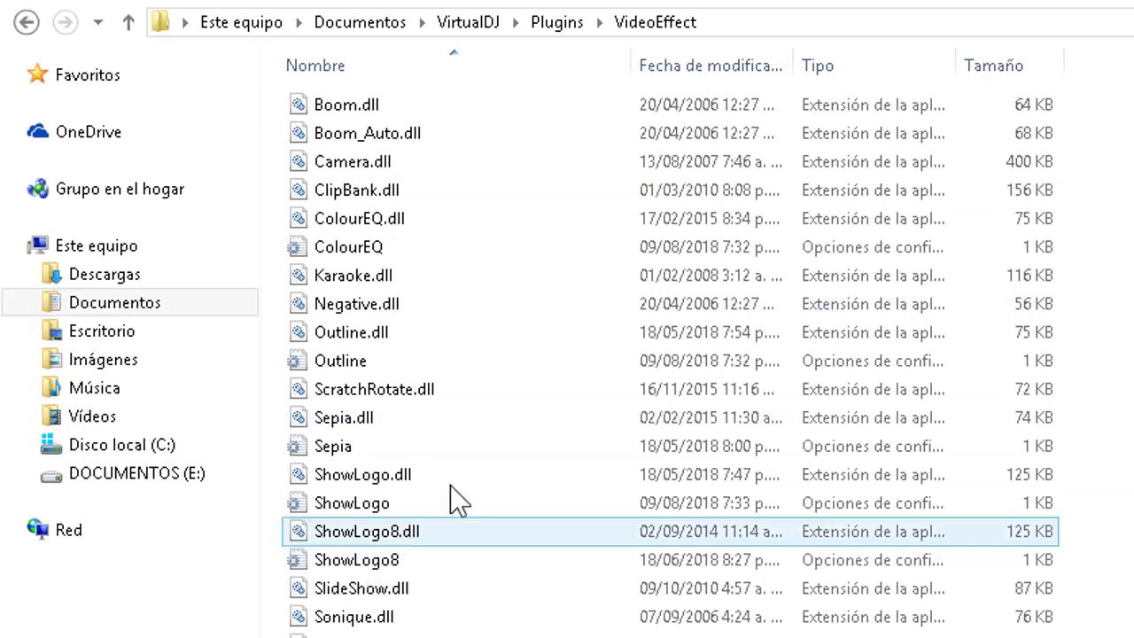
click(129, 23)
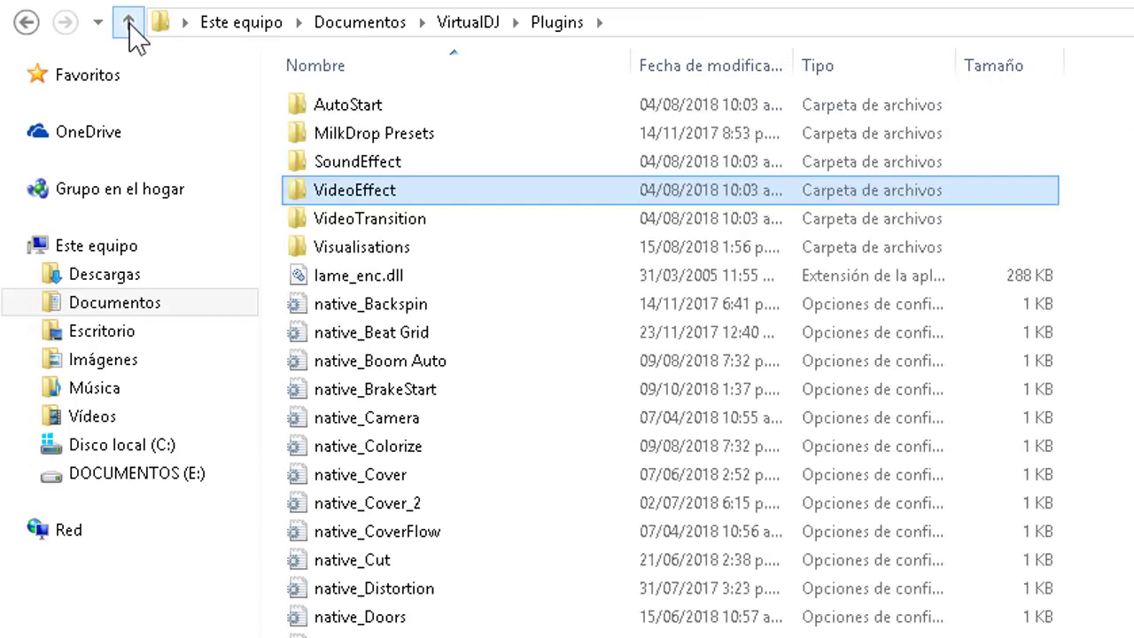
Step: Open the SoundEffect plugin folder, select backspin.dll with its backspin settings file, and review the native files in Plugins
double_click(390, 159)
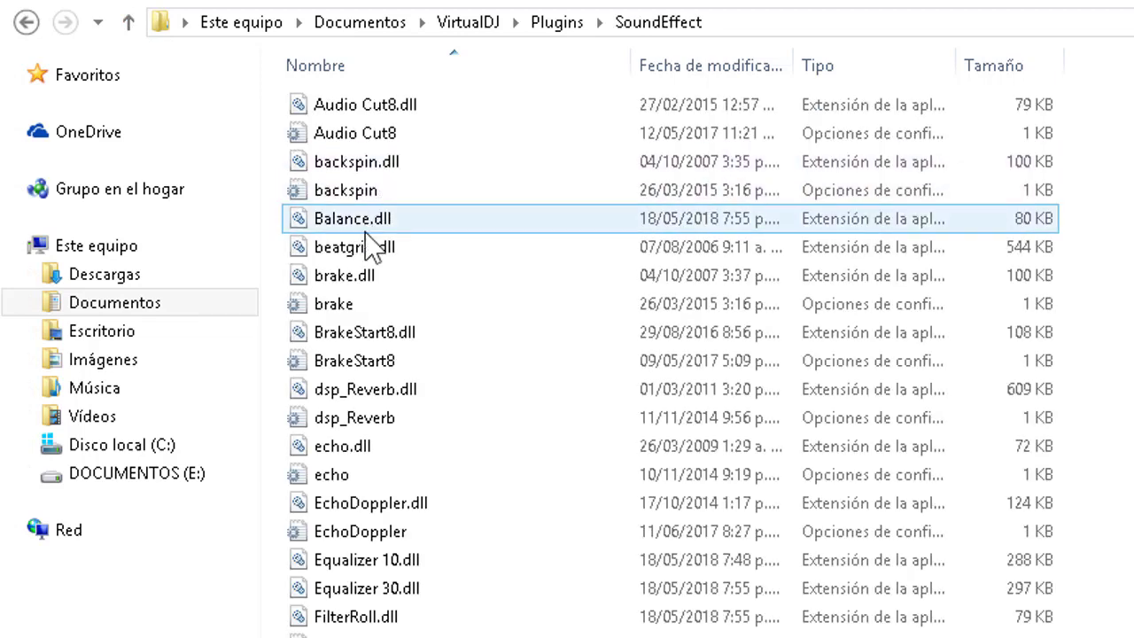
click(391, 171)
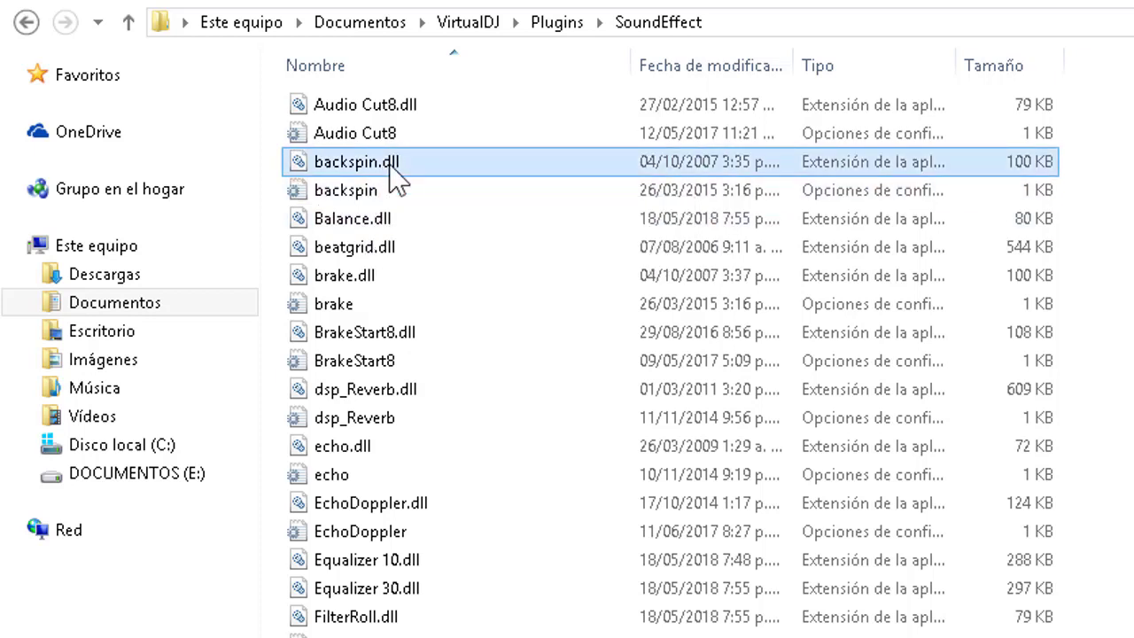
ctrl+click(375, 189)
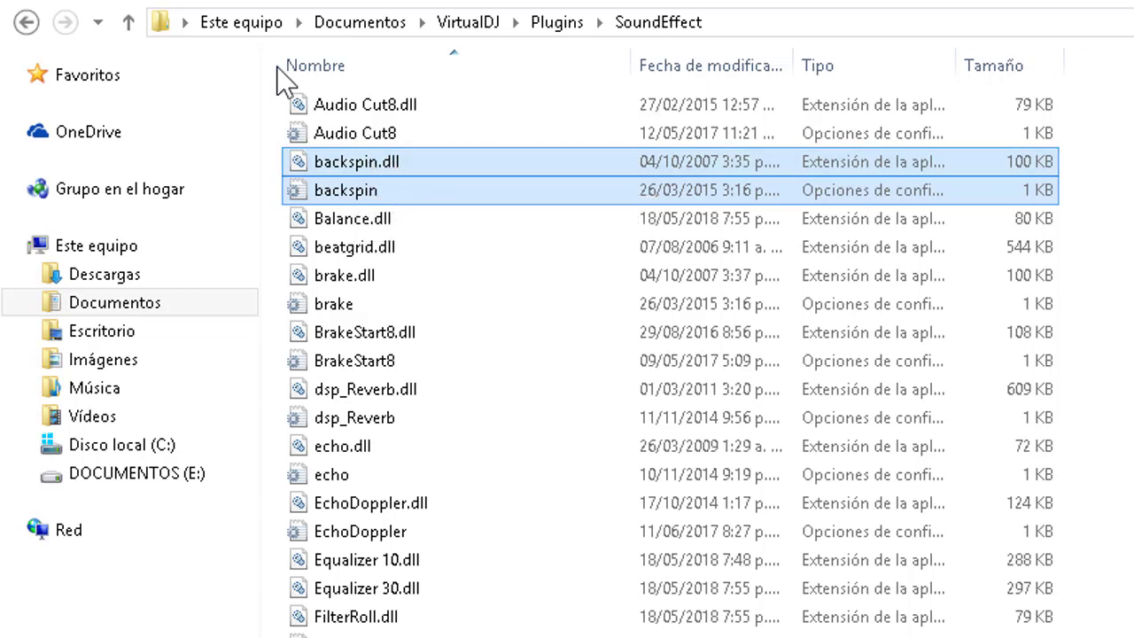
click(130, 24)
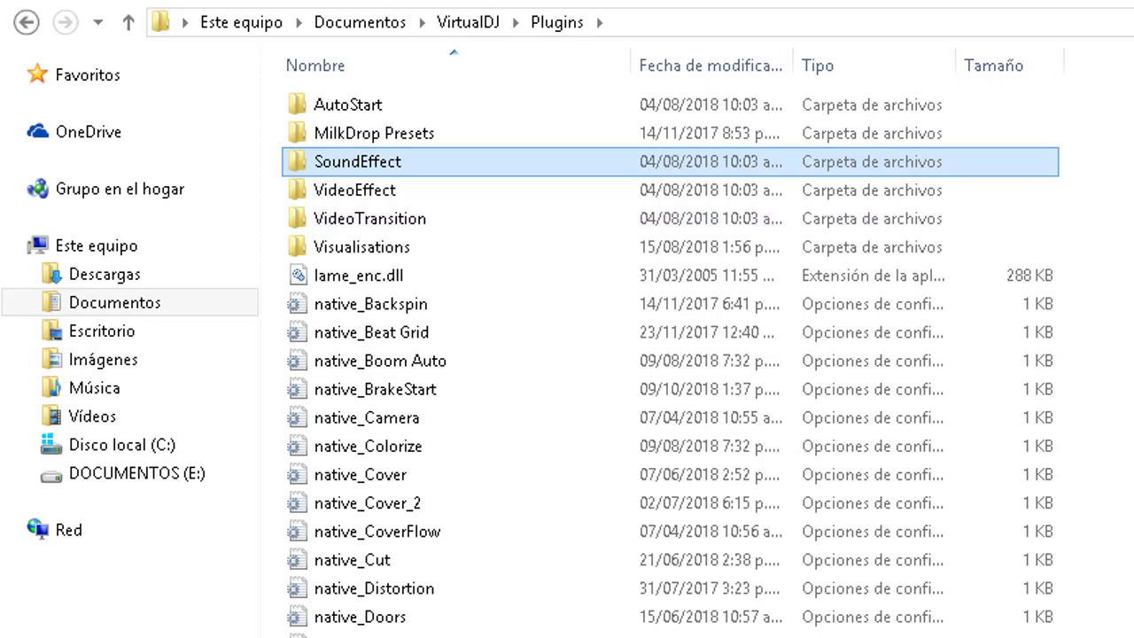
scroll(665, 354, down, 9)
scroll(664, 354, up, 9)
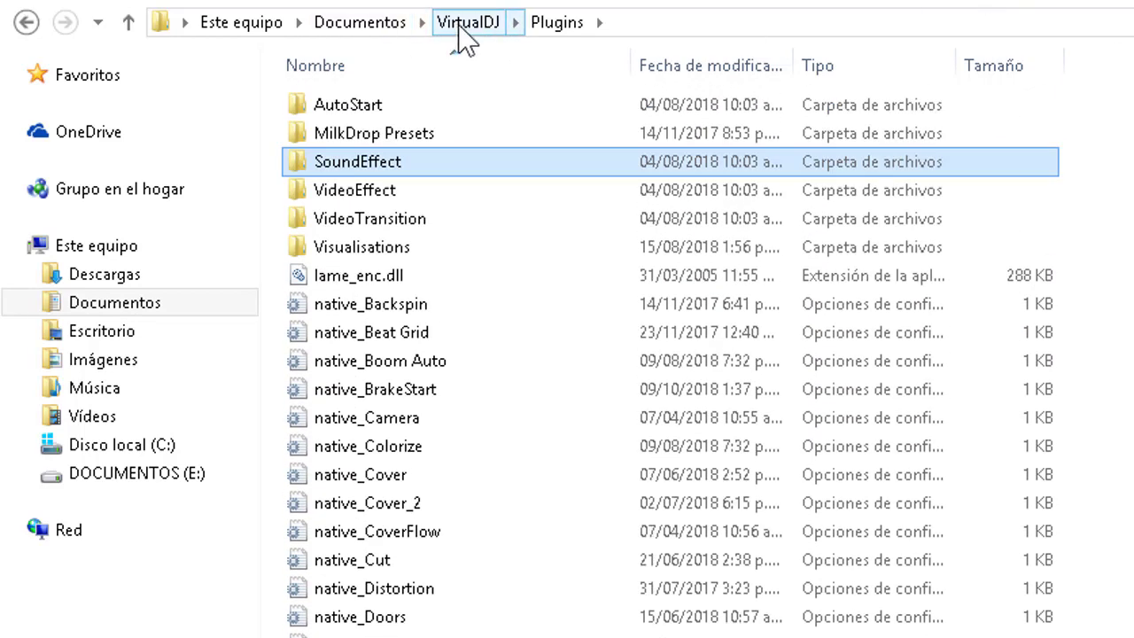
Step: Open the Playlists folder under Documents > VirtualDJ, then switch to VirtualDJ and show Listas de Reproducción for comparison
click(462, 25)
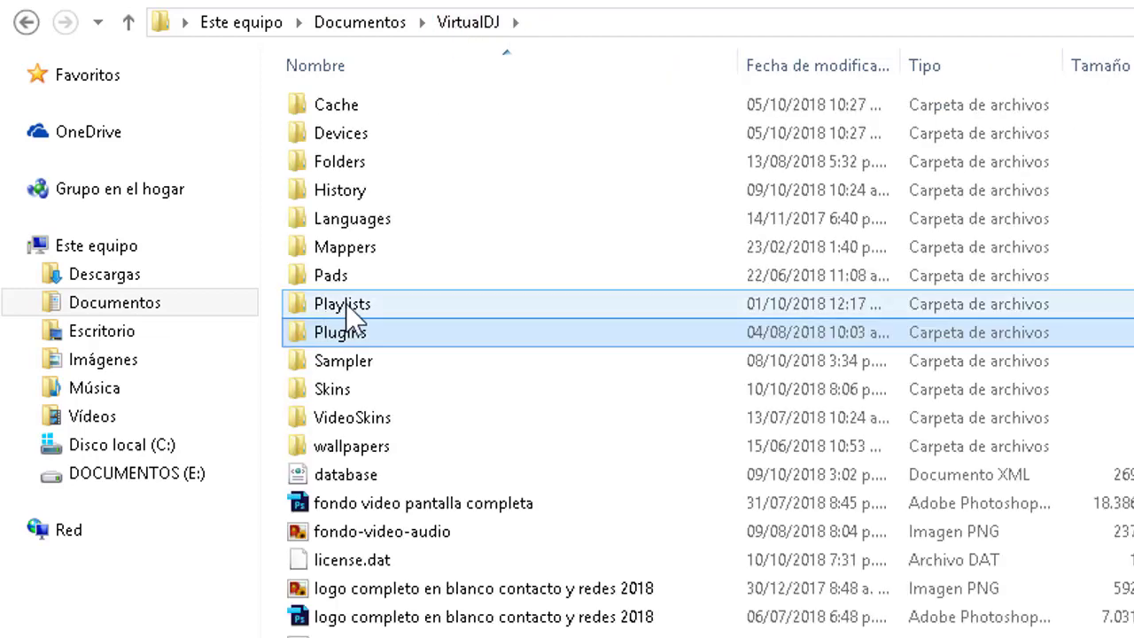
double_click(348, 304)
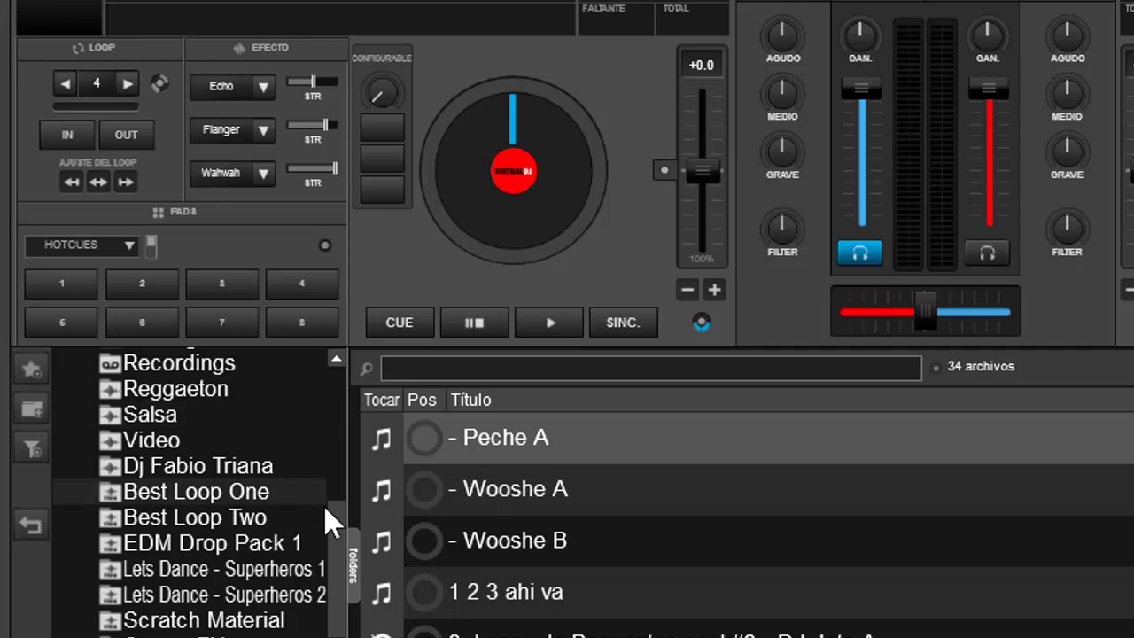
drag(343, 518, 337, 418)
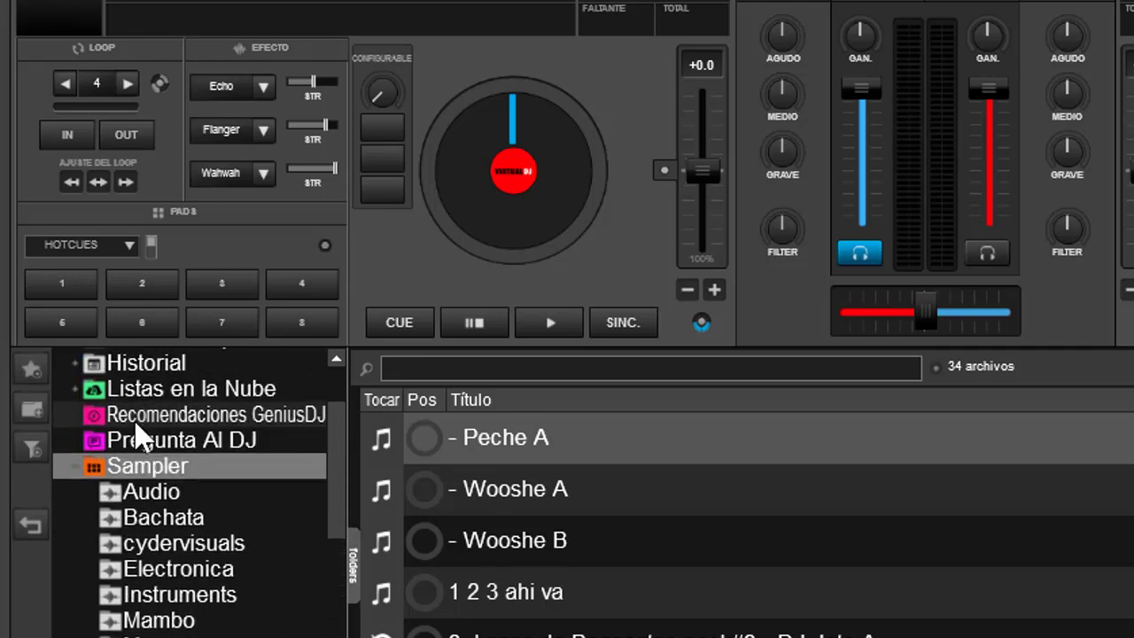
scroll(75, 480, up, 2)
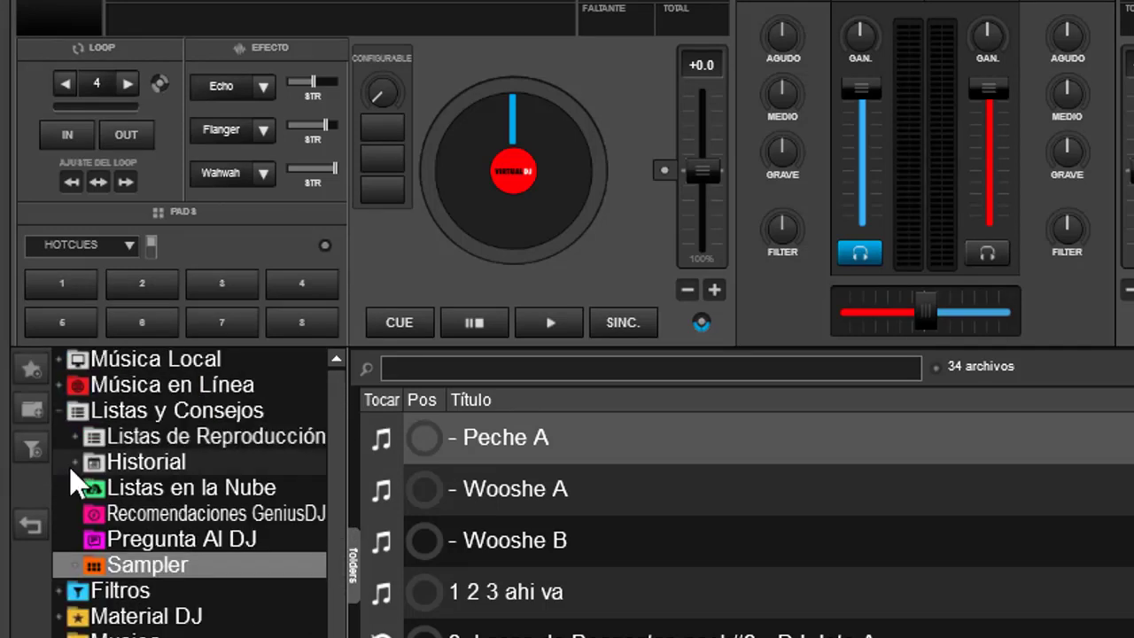
click(201, 439)
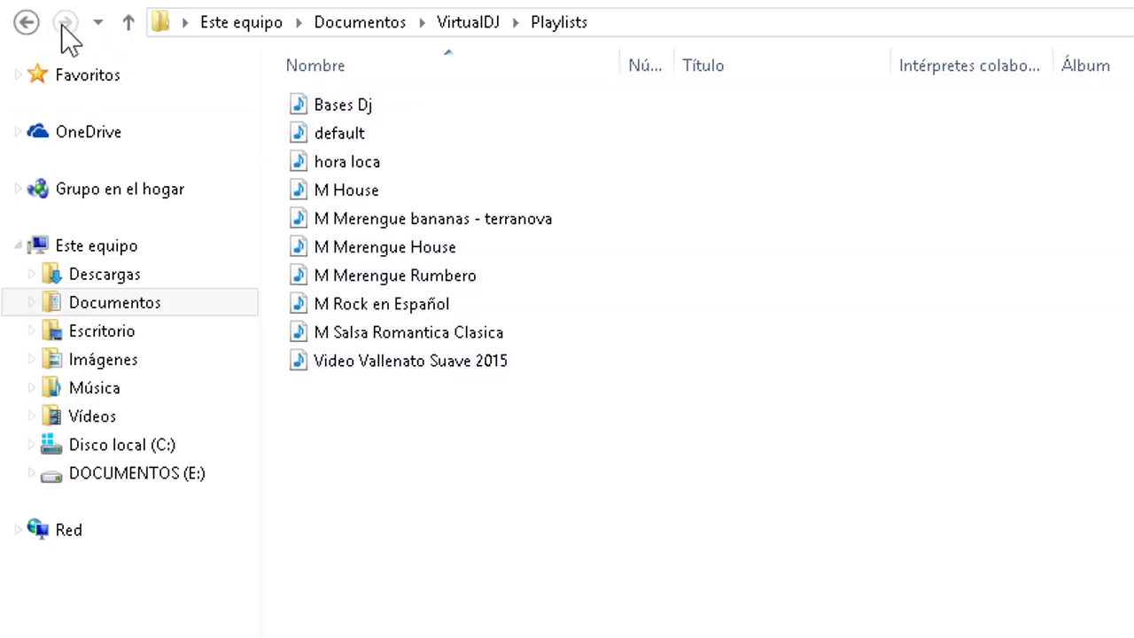
Step: Compare the pad page choices in VirtualDJ with the XML files in the Pads folder in File Explorer
click(131, 25)
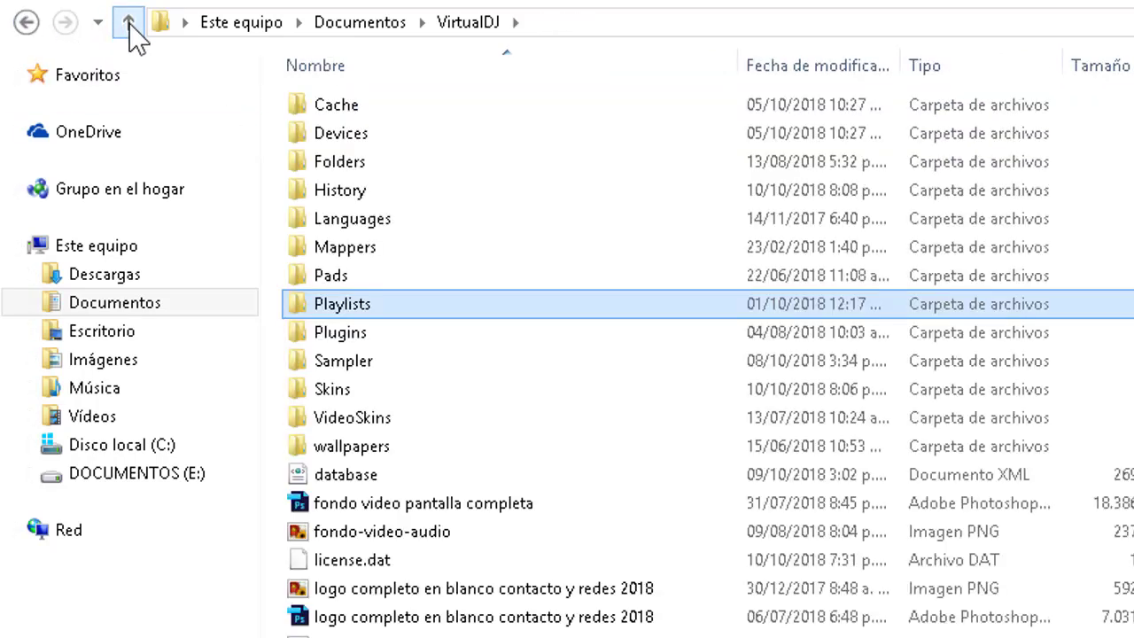
click(352, 282)
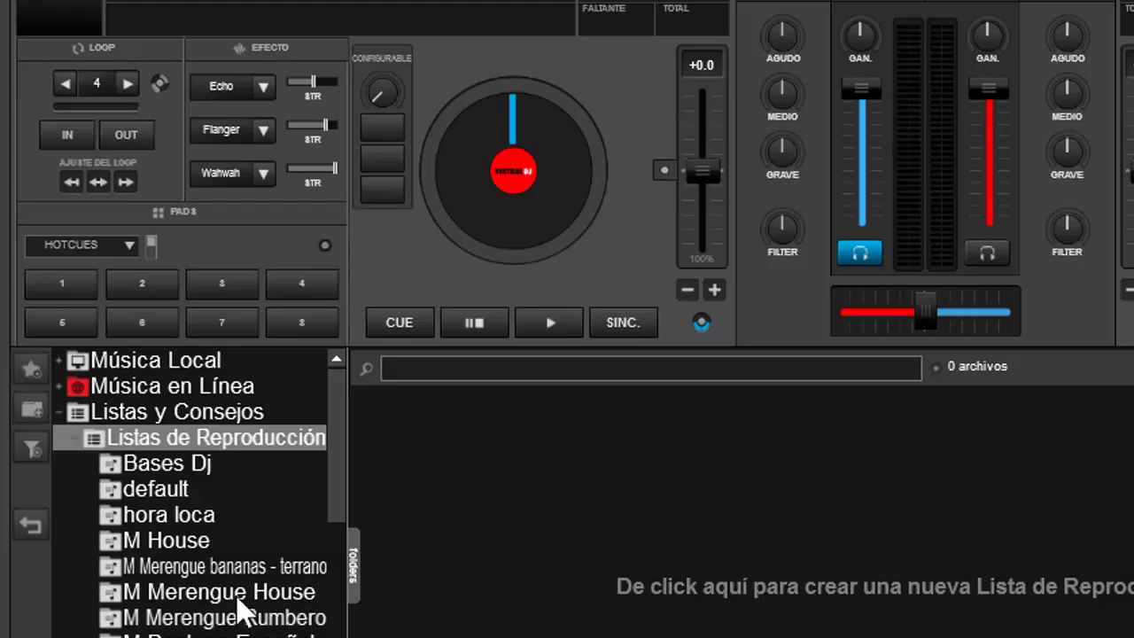
click(102, 241)
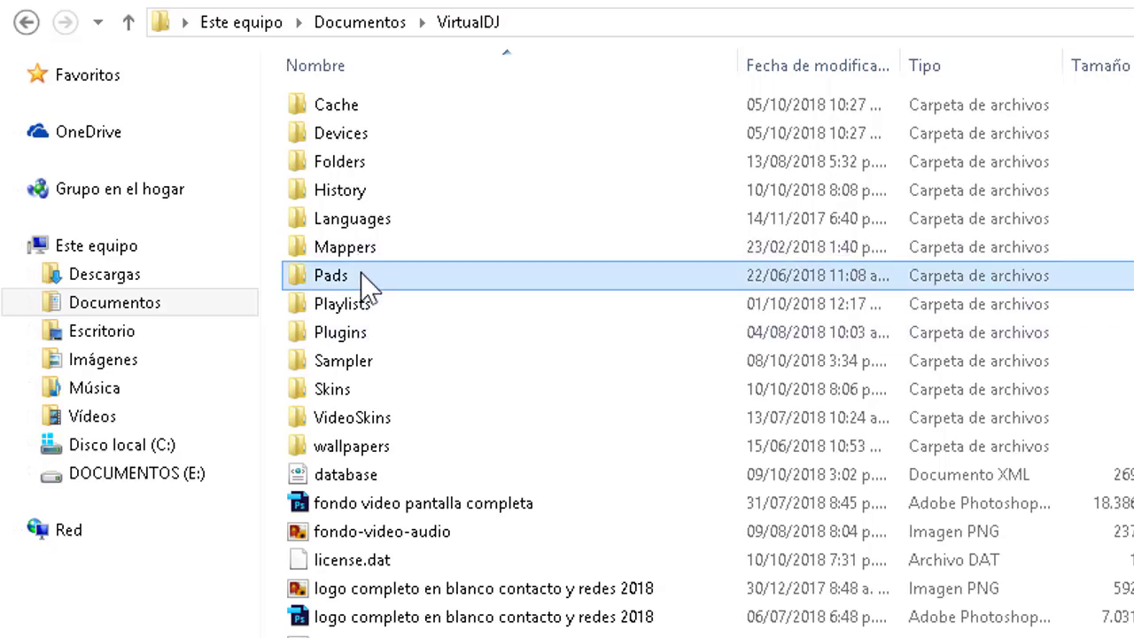
double_click(332, 275)
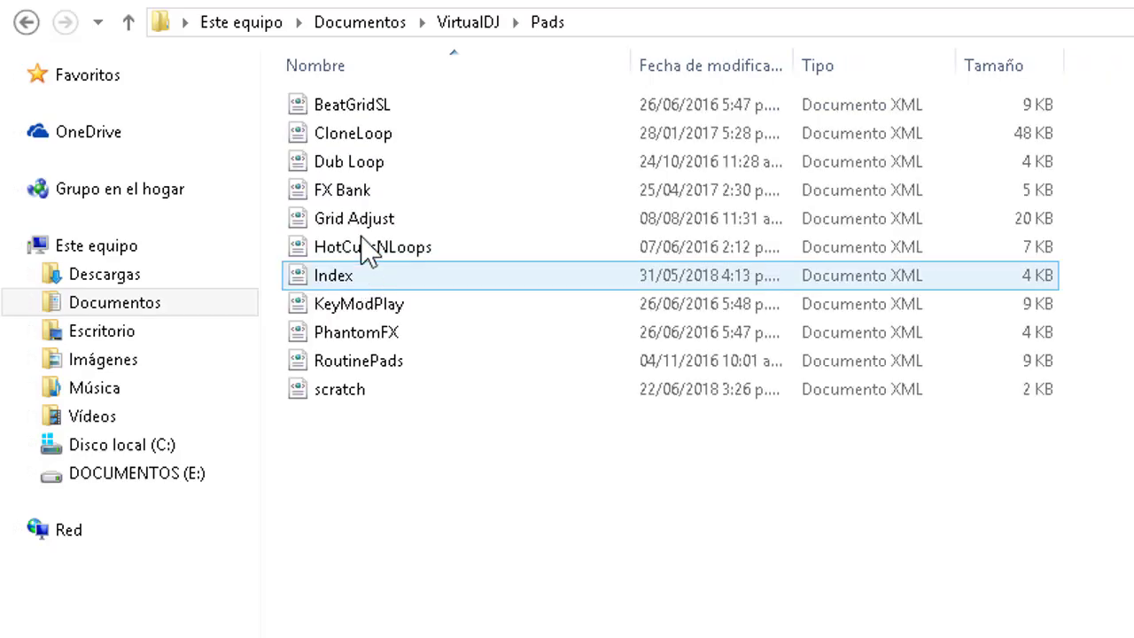
click(129, 34)
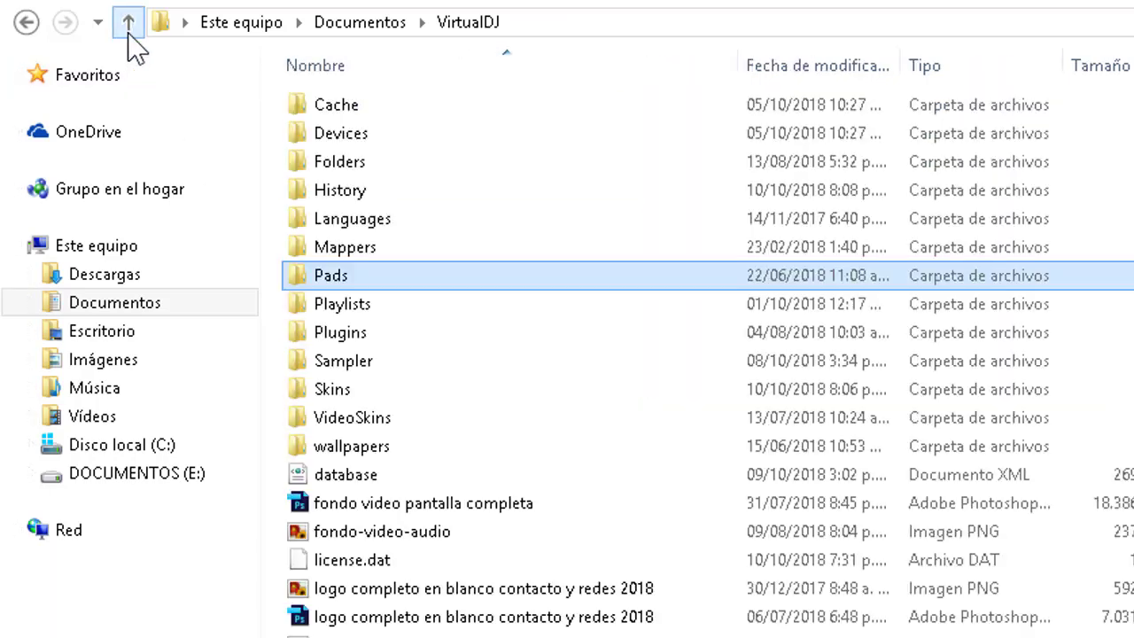
Step: Look through the Mappers and Languages folders inside the VirtualDJ documents folder
double_click(368, 248)
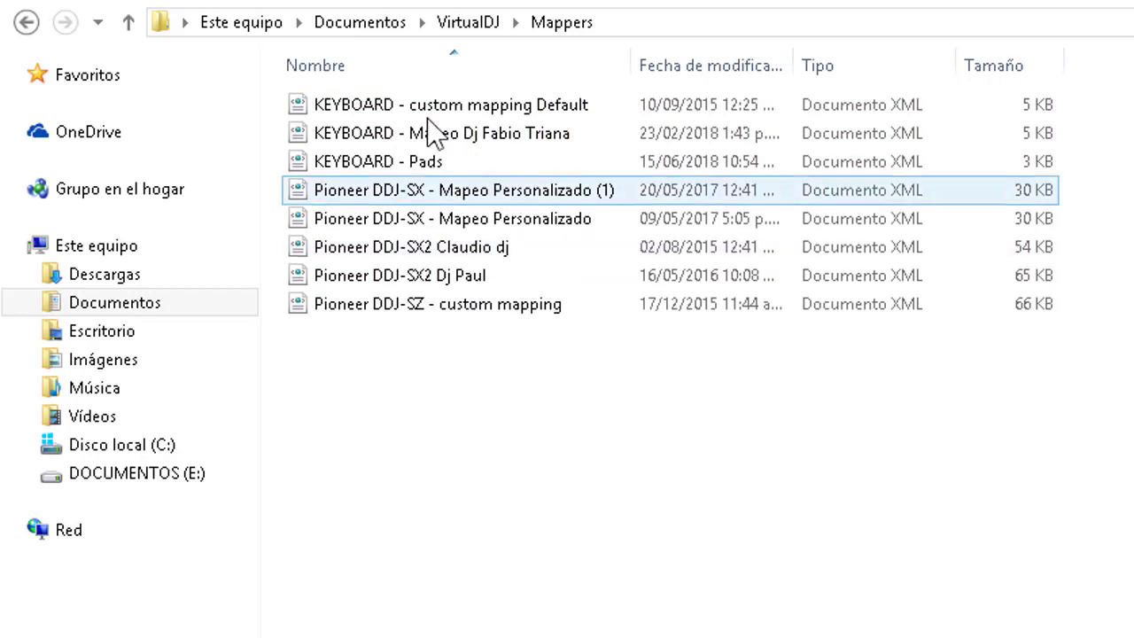
click(131, 32)
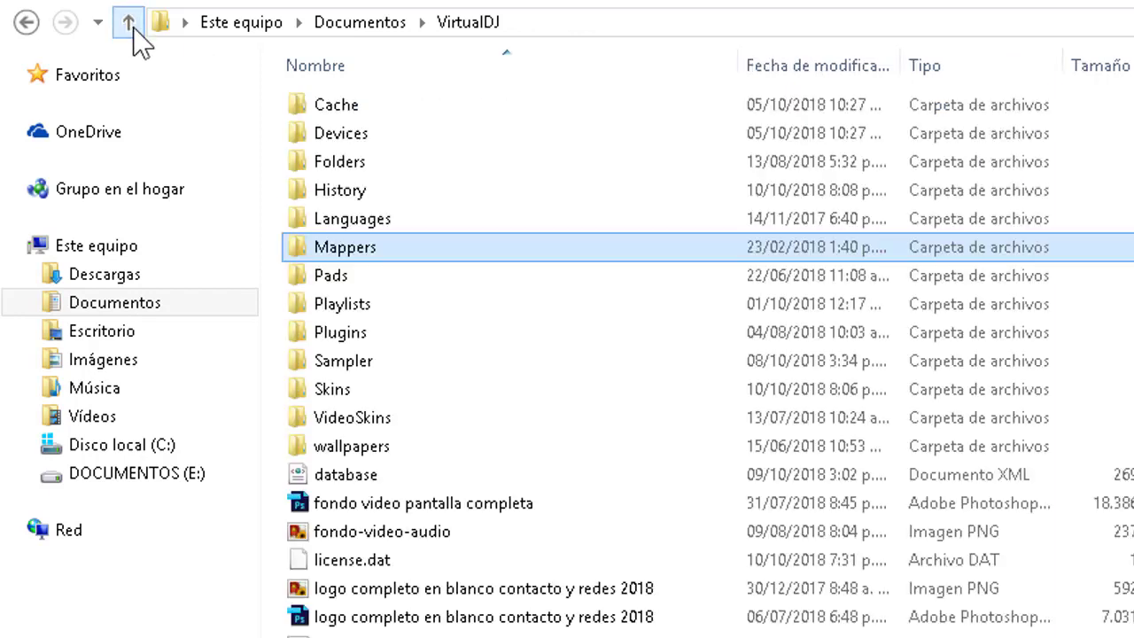
double_click(376, 226)
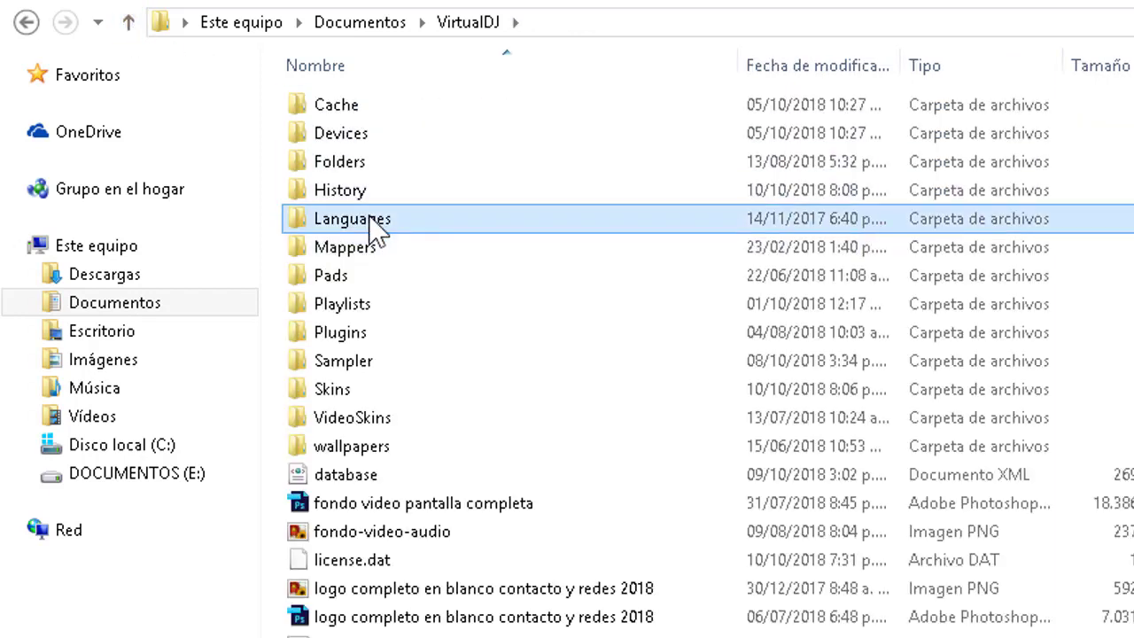
click(128, 23)
Step: Open the History folder and examine its dated playlist files, including 2018-09-23 and 2018-09-30
double_click(359, 194)
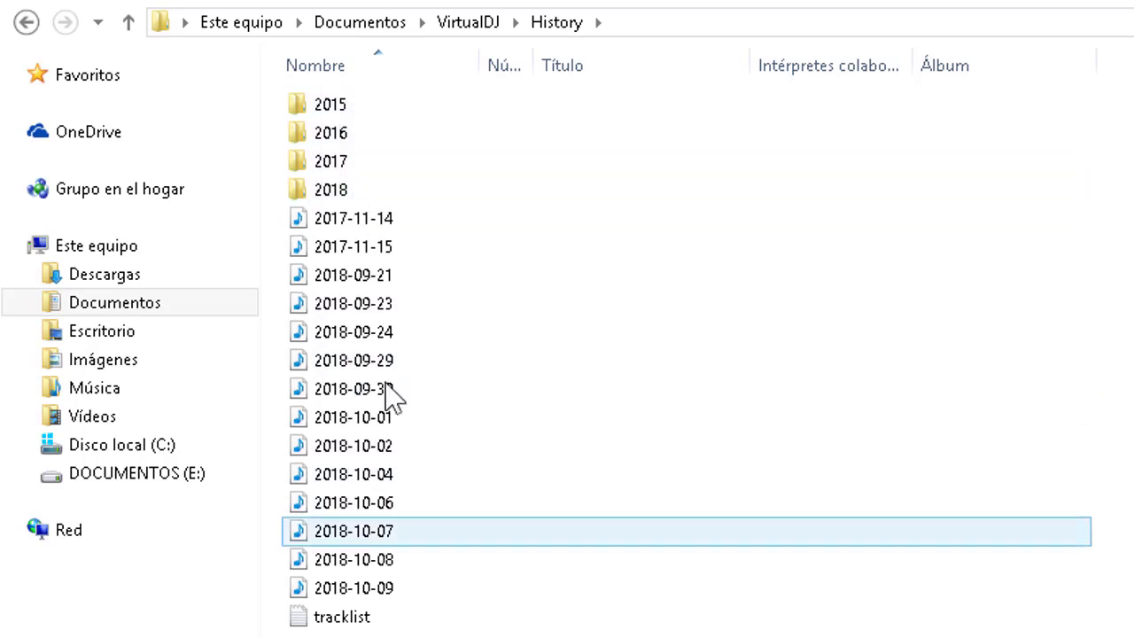
click(365, 310)
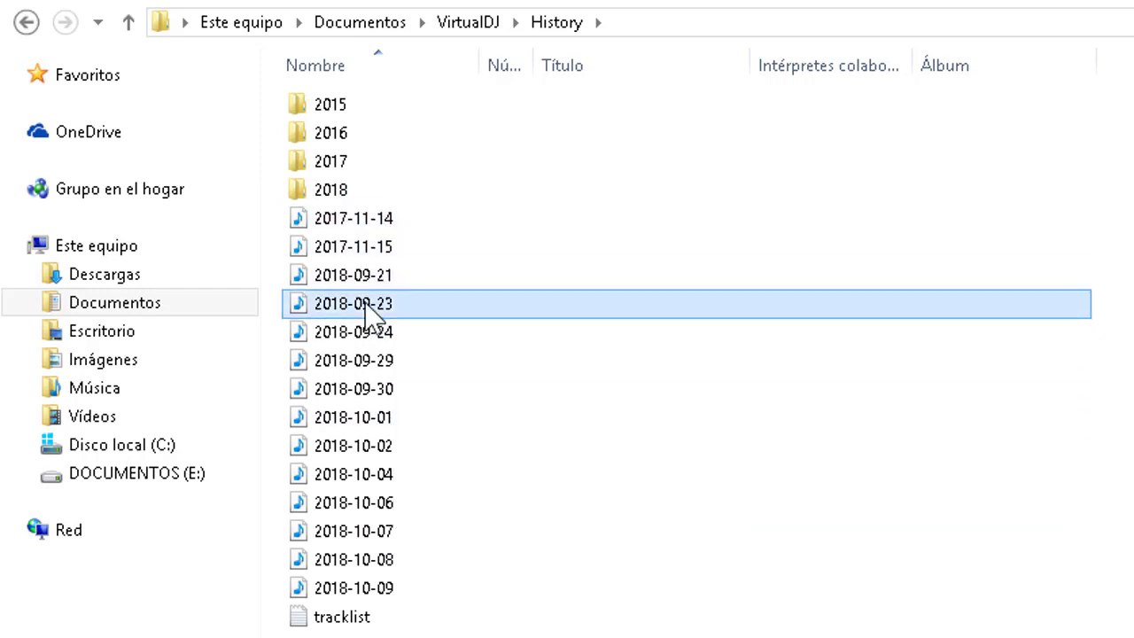
click(365, 390)
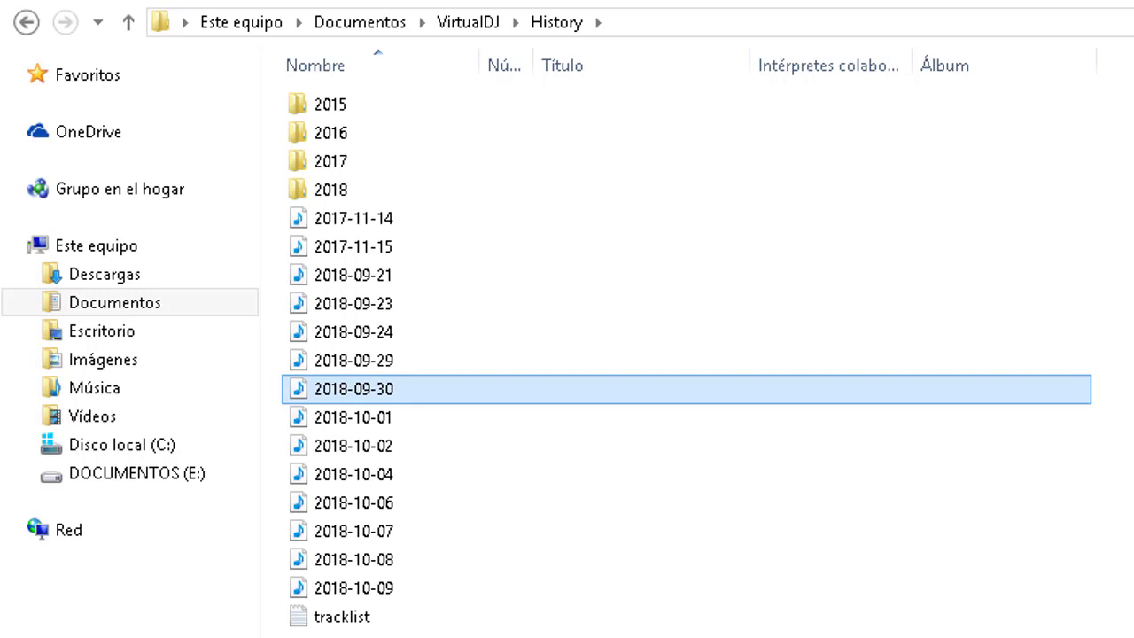
click(365, 365)
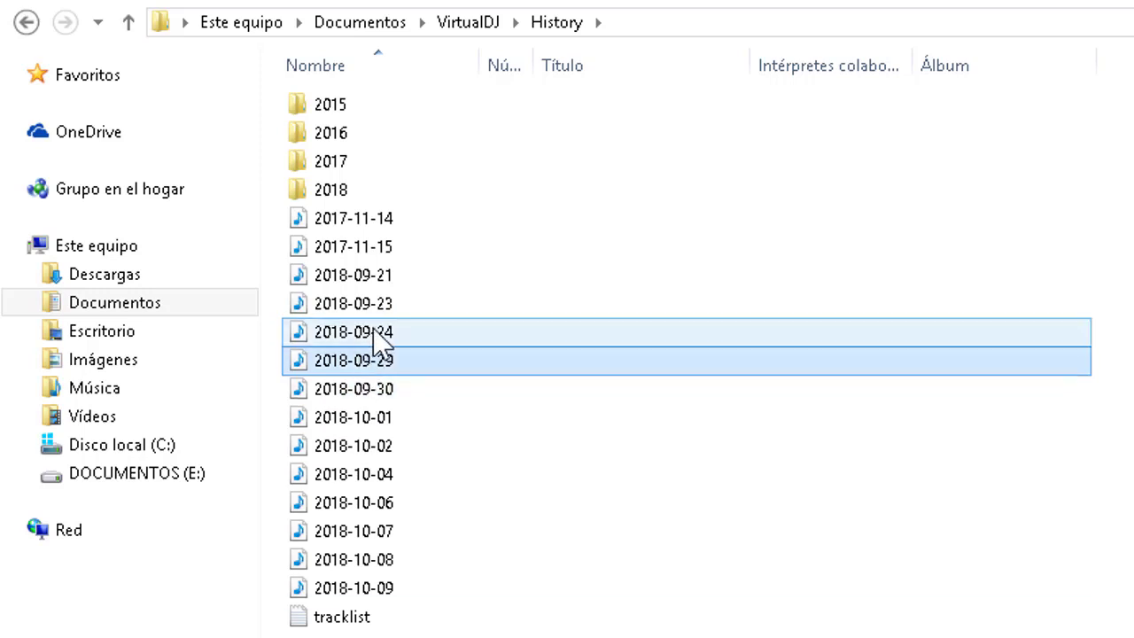
click(375, 336)
click(376, 310)
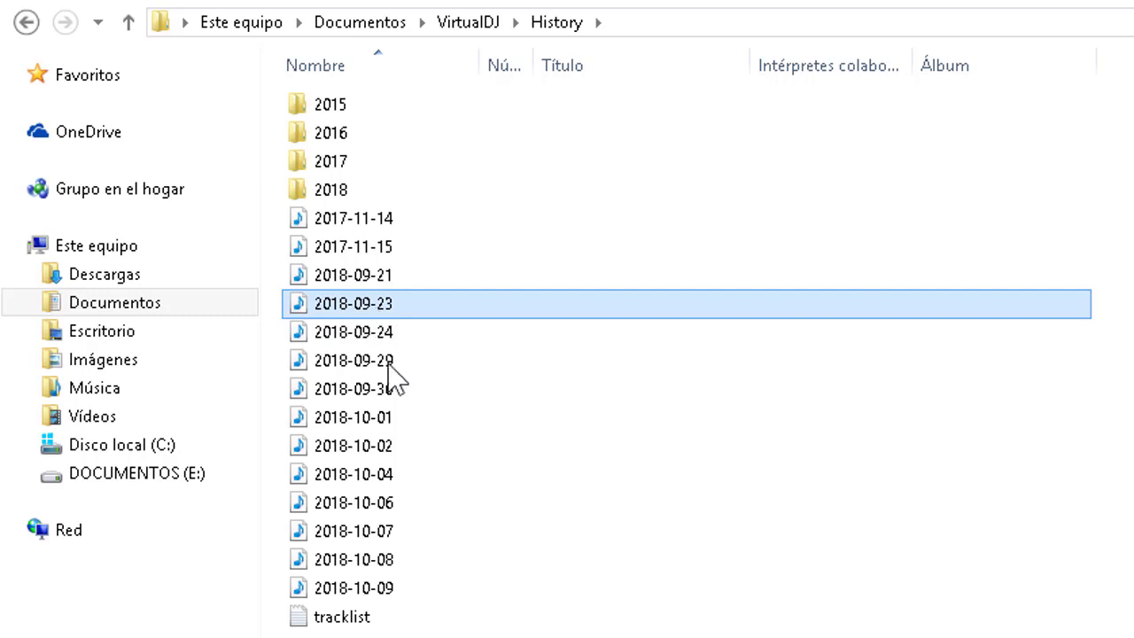
Step: Look through the Folders directory of the VirtualDJ documents folder and return to the parent folder
click(128, 21)
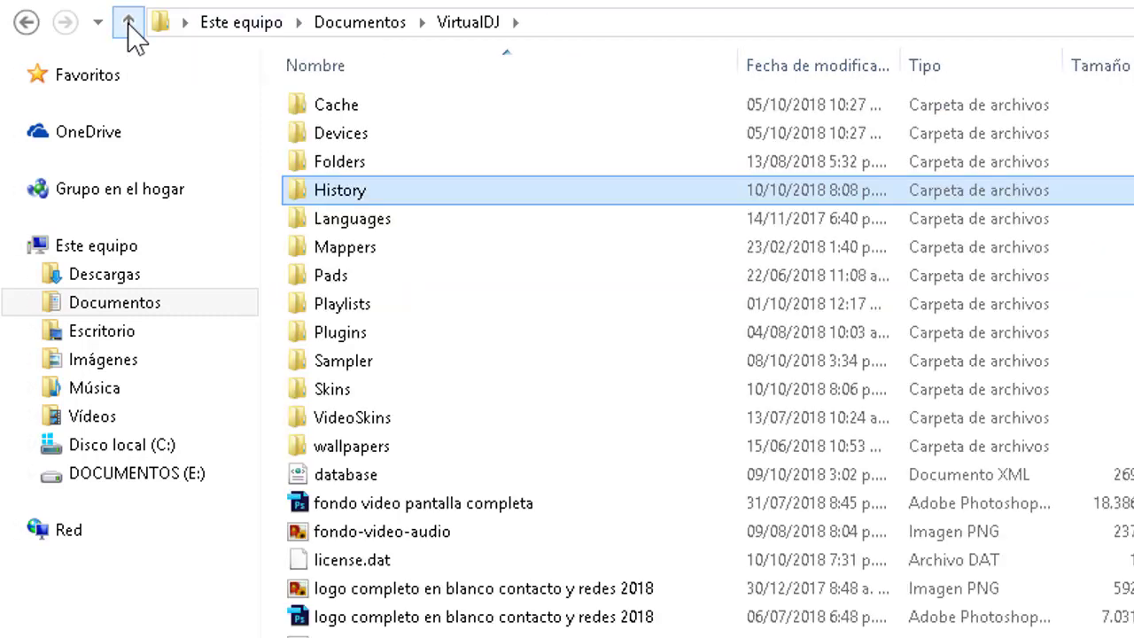
double_click(370, 164)
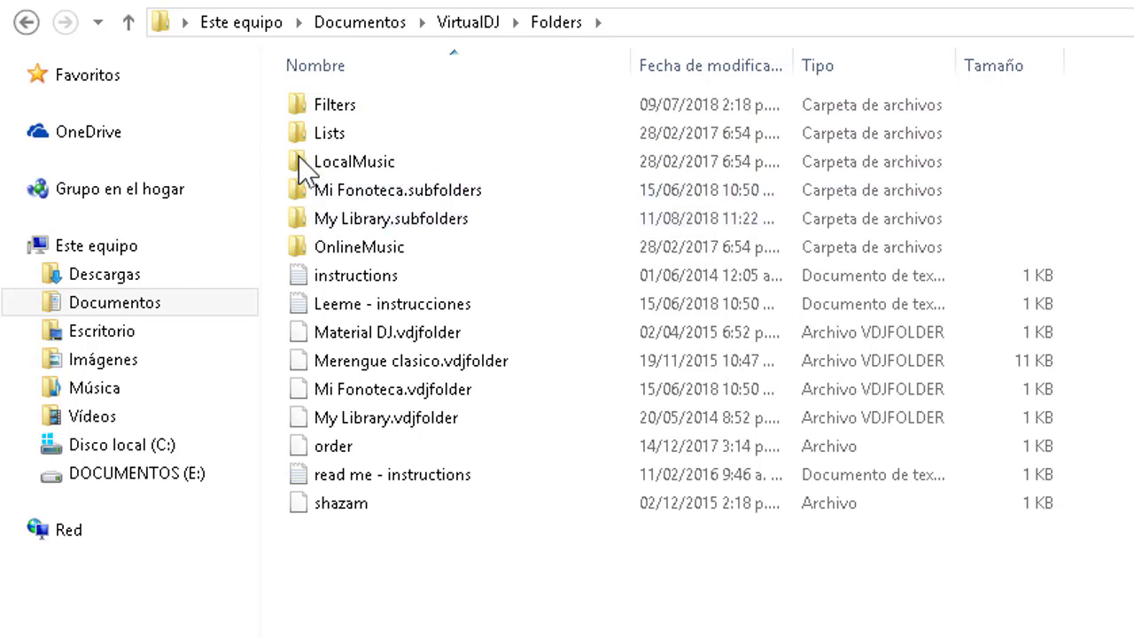
click(138, 28)
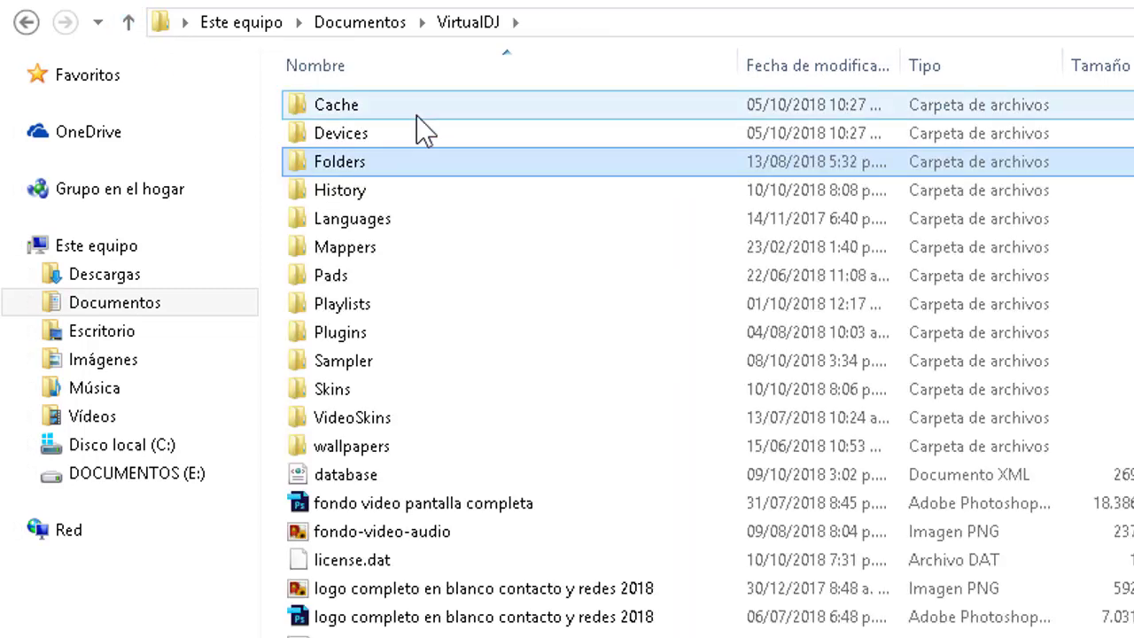
Step: Look through the Devices folder inside the VirtualDJ documents folder and return to the parent folder
double_click(373, 131)
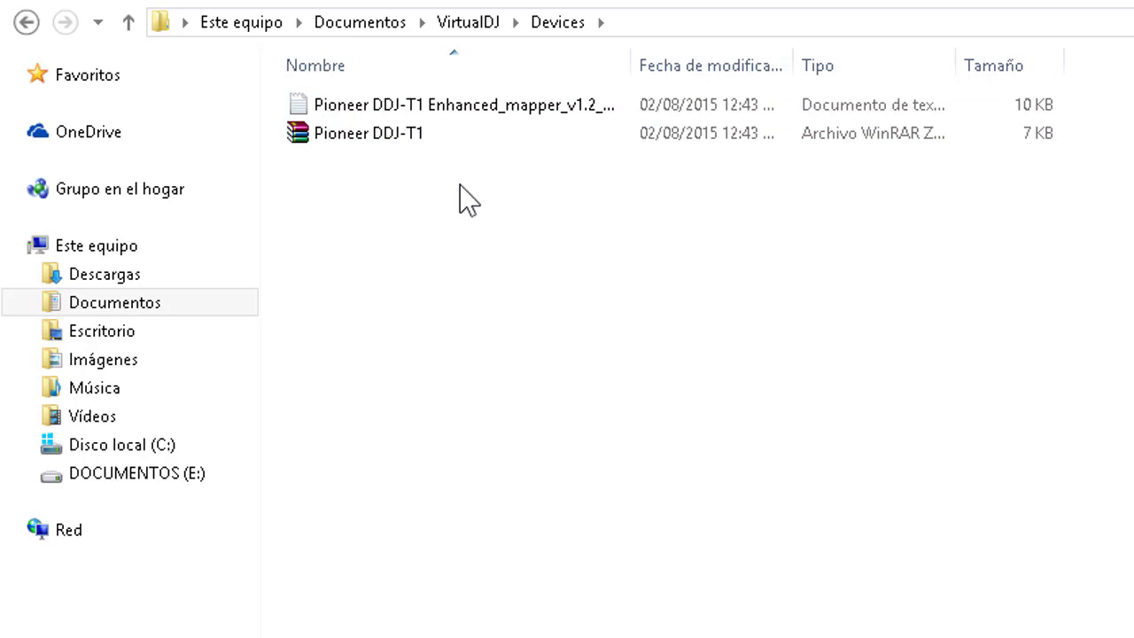
click(128, 30)
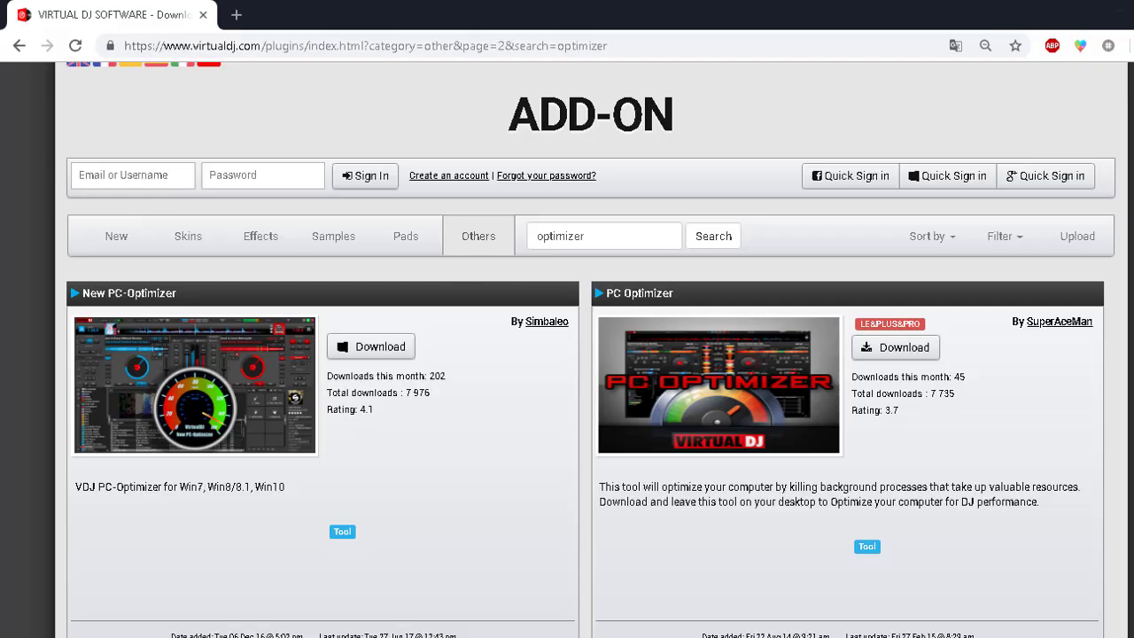
Step: In the browser, examine the New PC-Optimizer and PC Optimizer tools on the VirtualDJ add-on page, and leave the browser for the desktop
scroll(566, 355, up, 3)
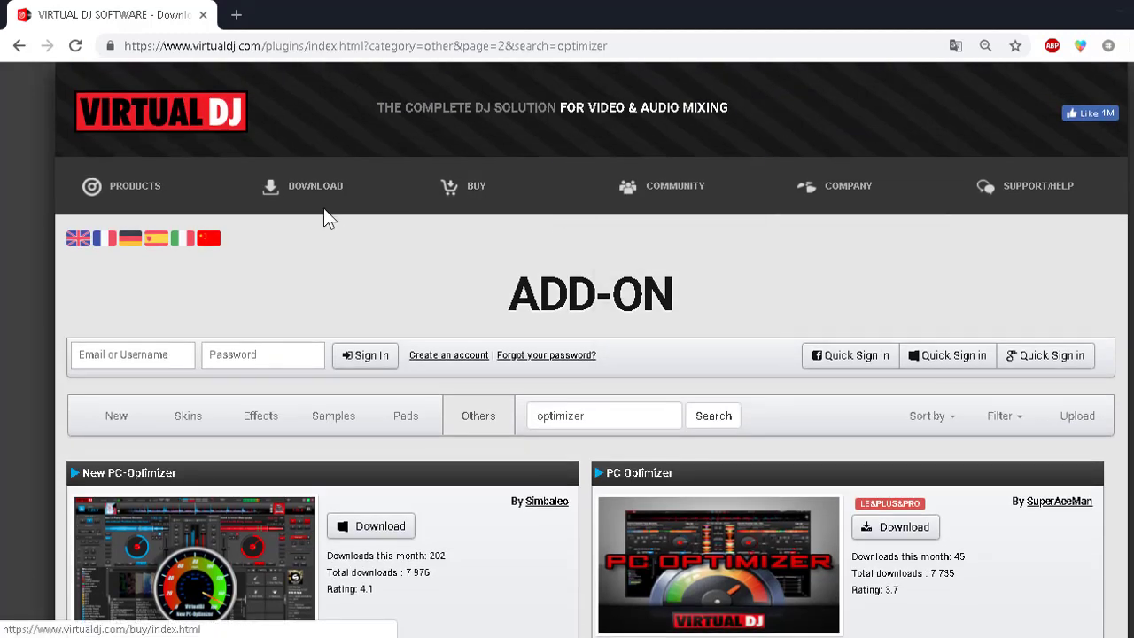
mouse_move(304, 197)
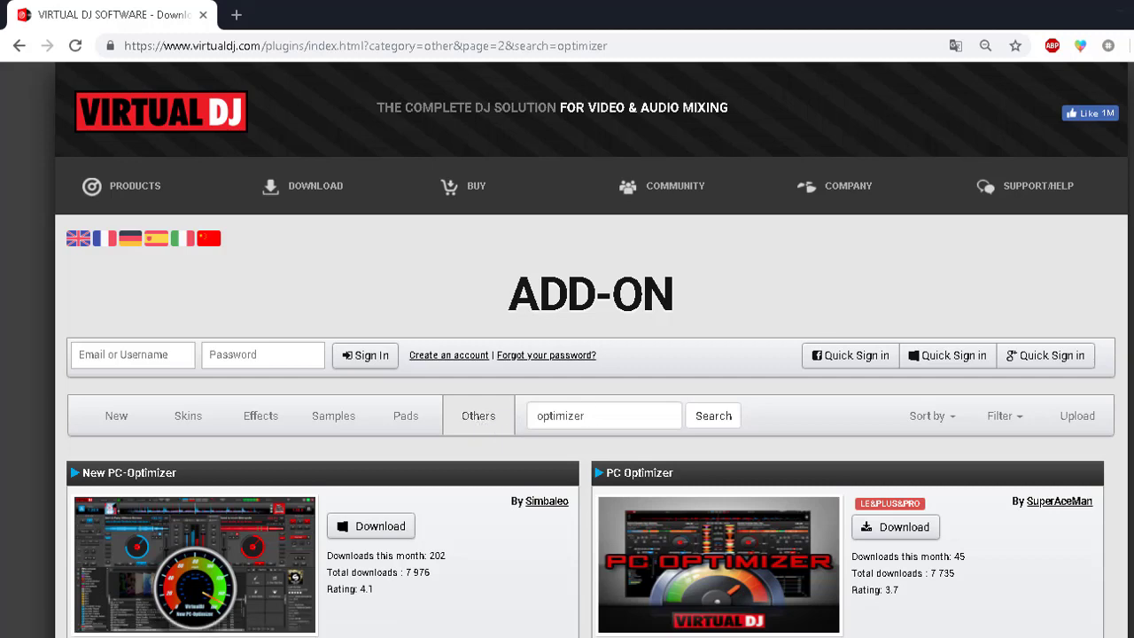
scroll(629, 303, down, 2)
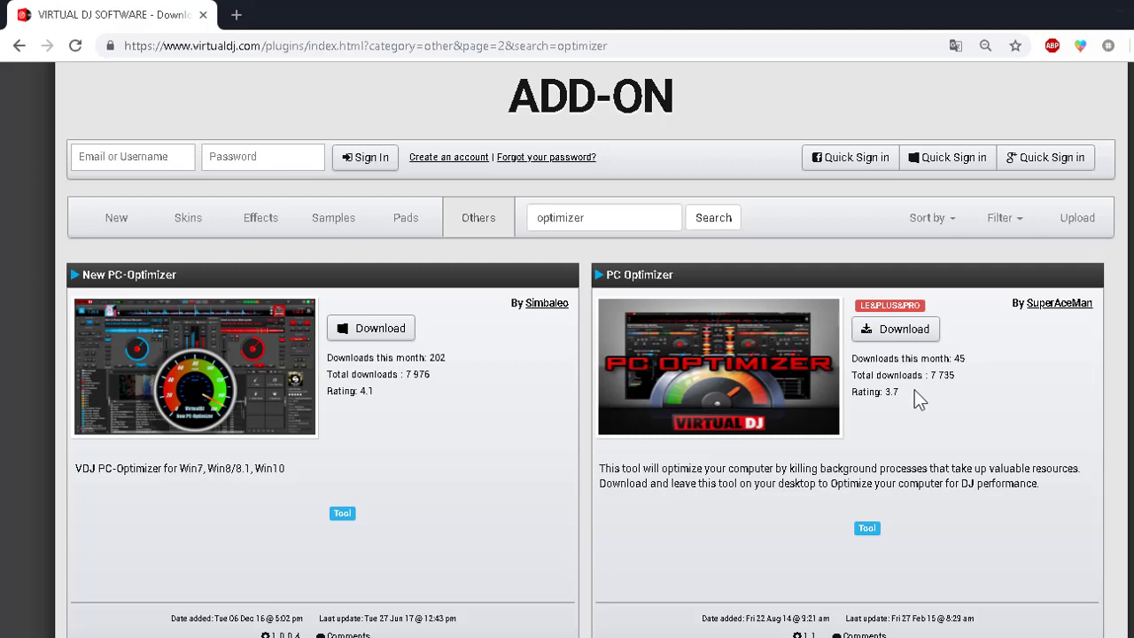
mouse_move(879, 308)
click(1116, 13)
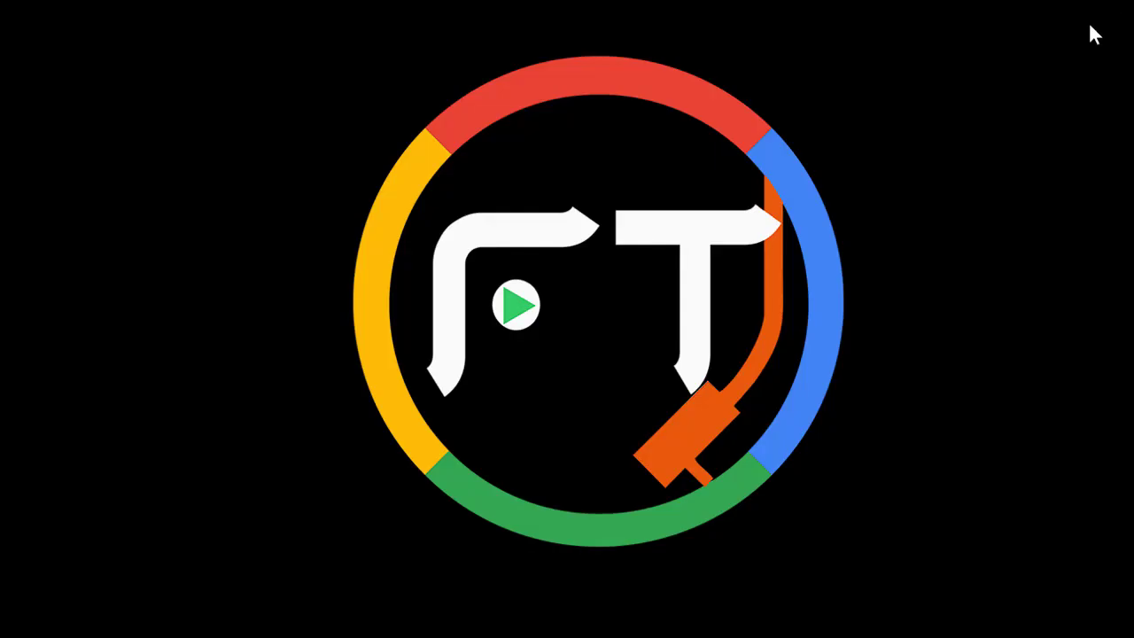